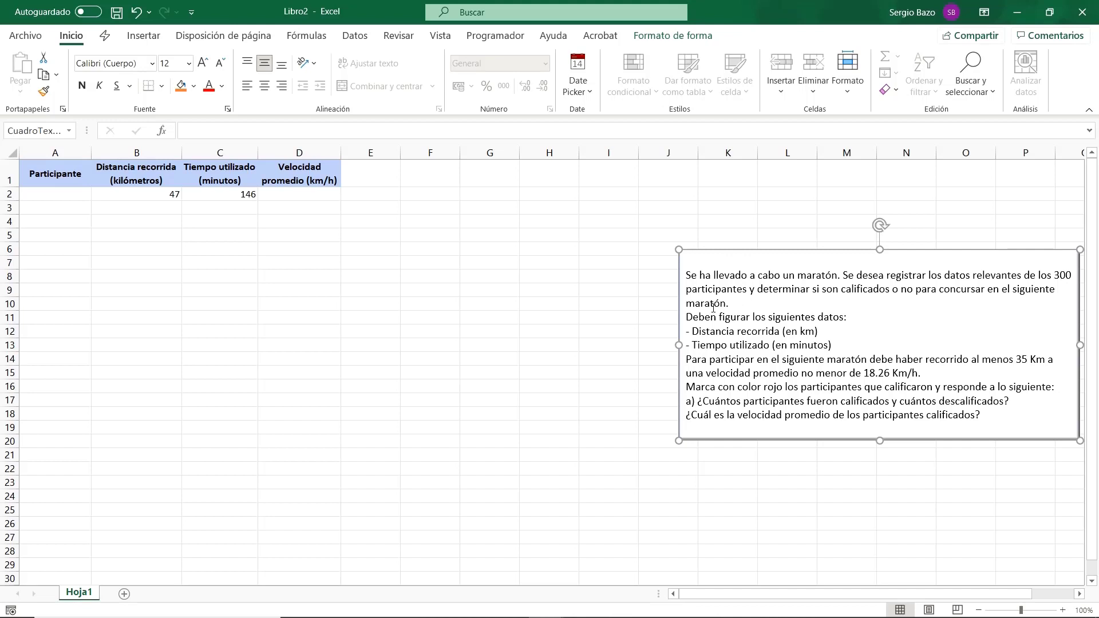
- Enter the first participant code P-001 in cell A2
left_click_drag(59, 174, 298, 179)
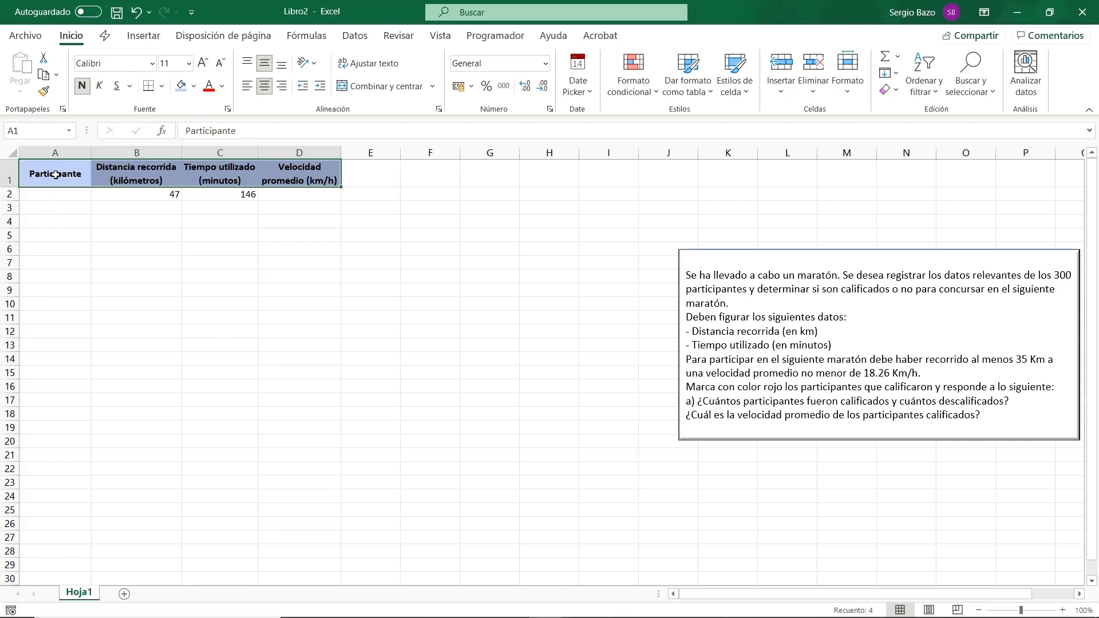
left_click(55, 195)
left_click_drag(57, 195, 55, 332)
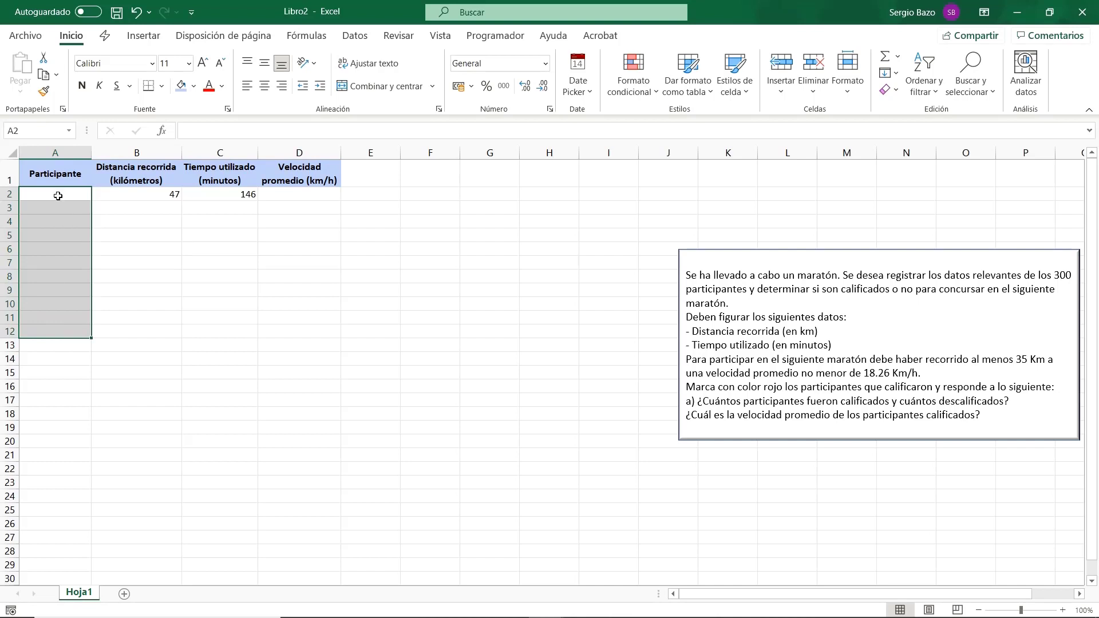
left_click(58, 196)
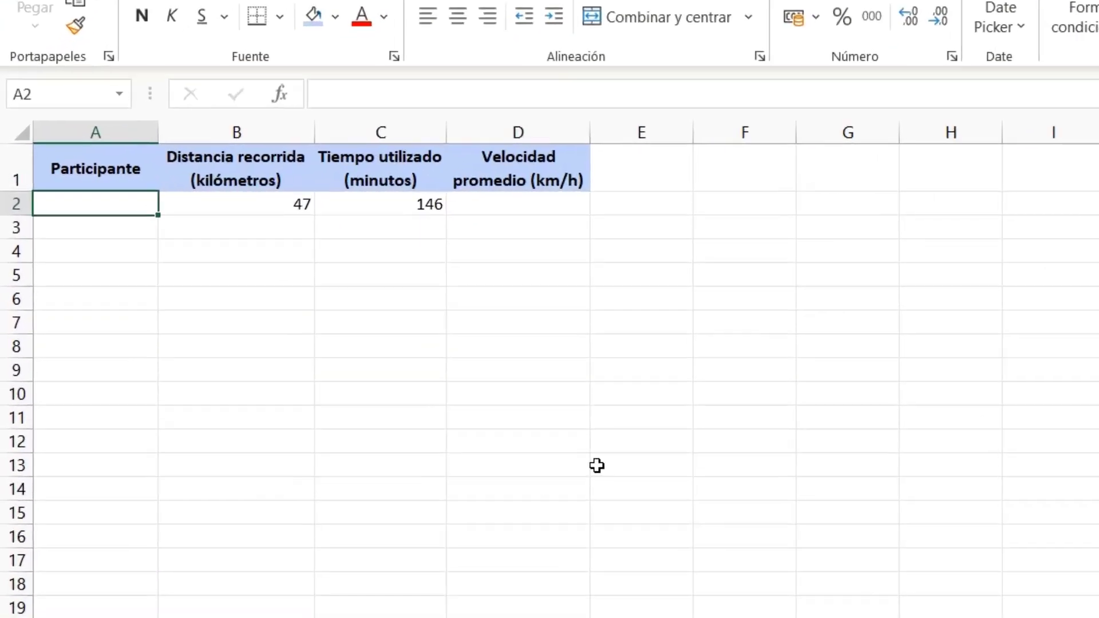
type("P-")
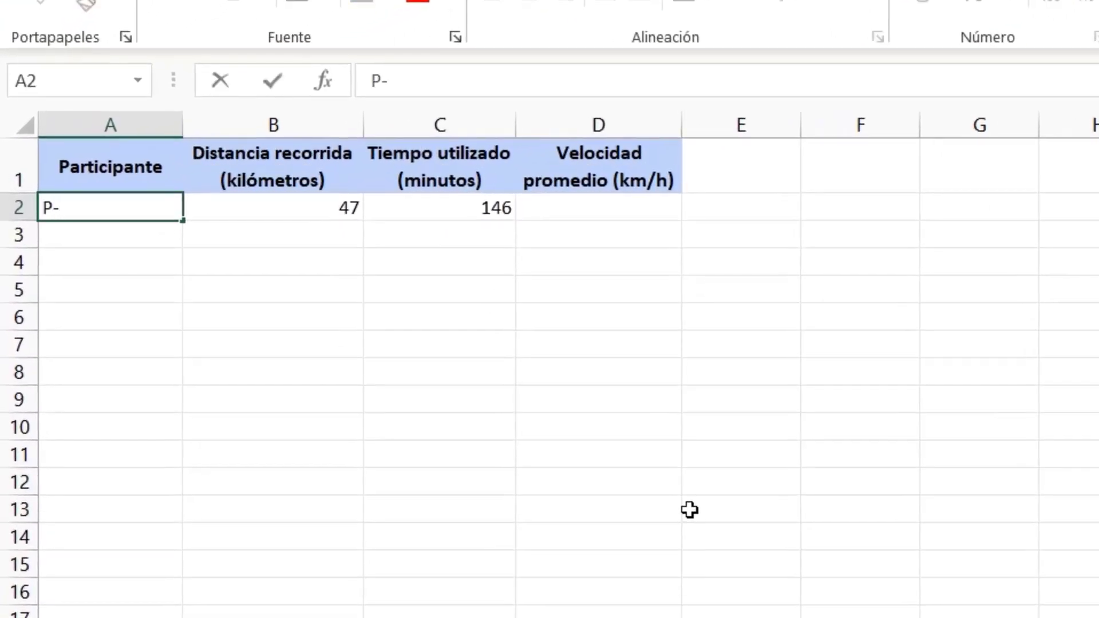
type("001")
key("Return")
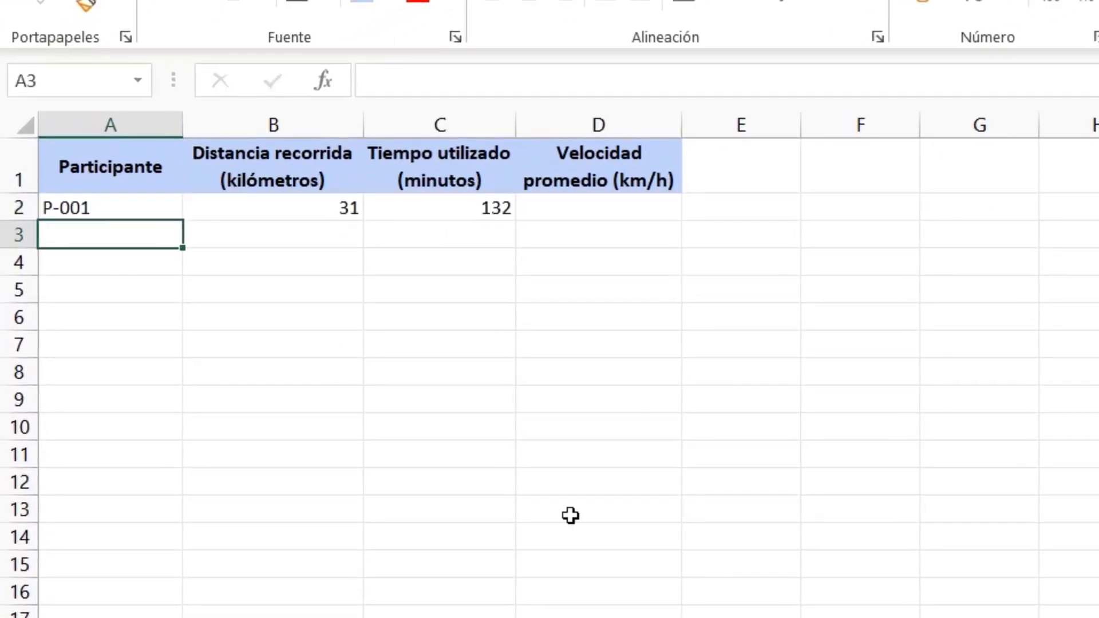
- Fill the codes down column A to row 301, ending at P-300, and return to the top
left_click(126, 203)
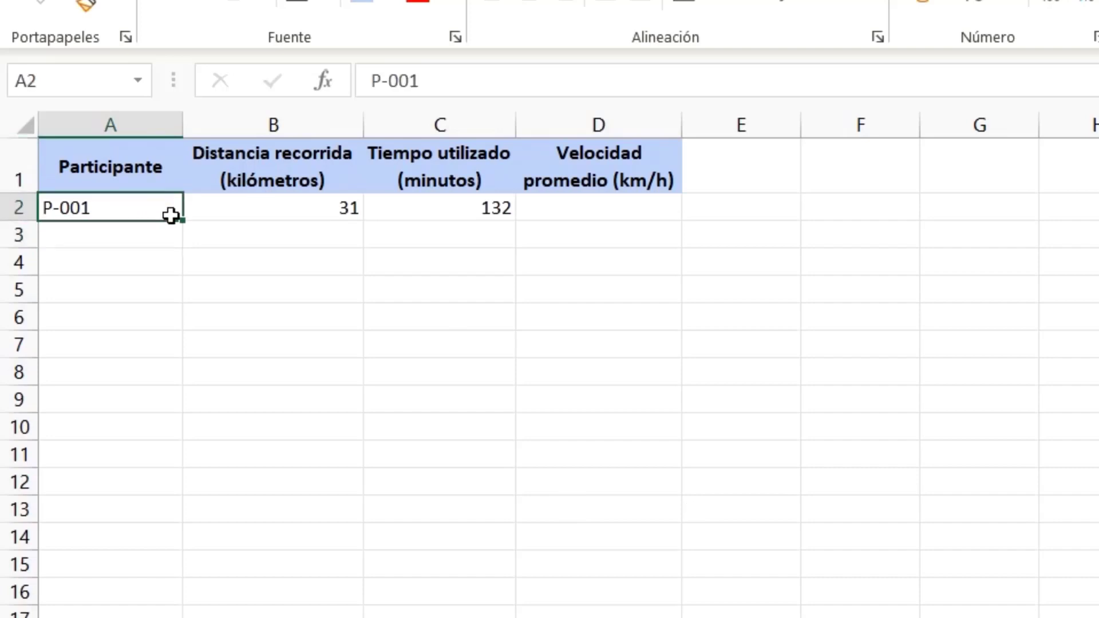
left_click_drag(185, 223, 171, 612)
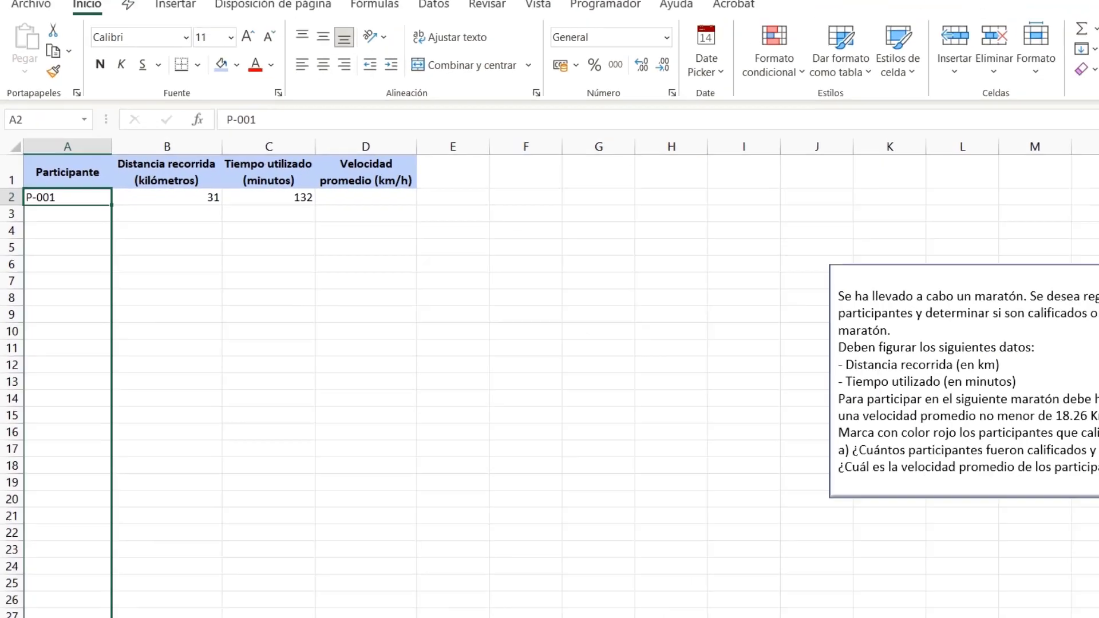
left_click_drag(69, 607, 88, 309)
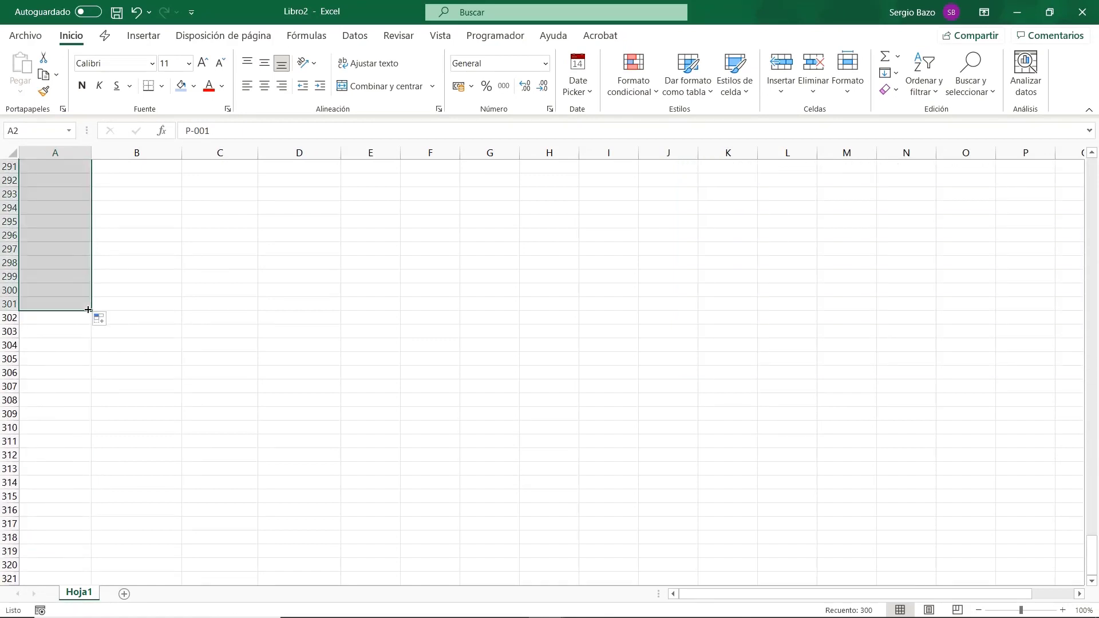
scroll(84, 286, "up", 9)
scroll(83, 285, "up", 5)
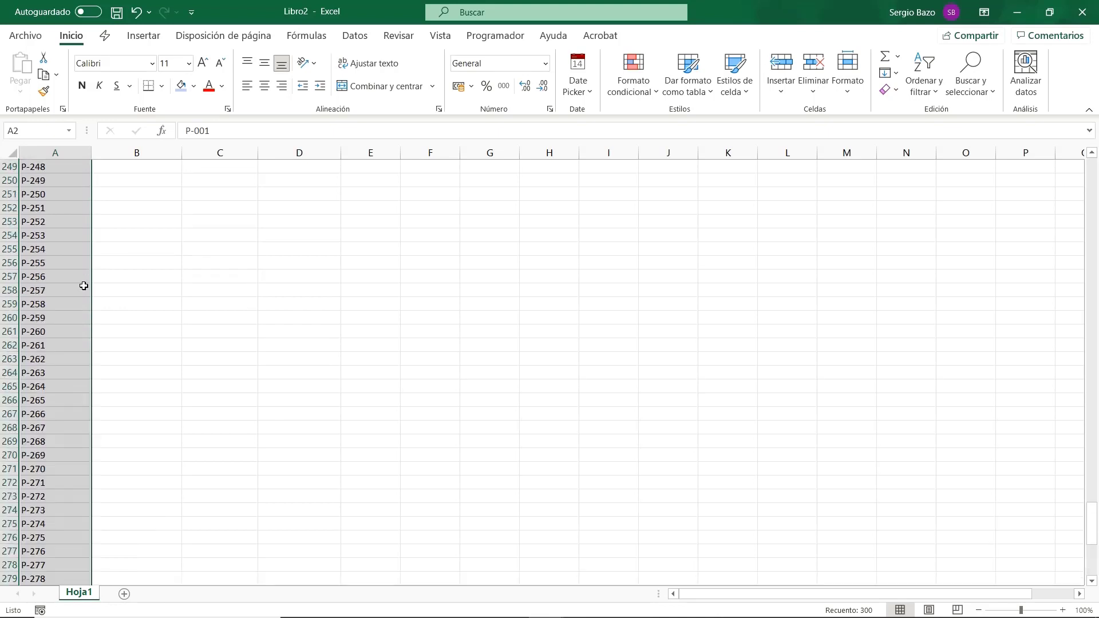
key("ctrl+BackSpace")
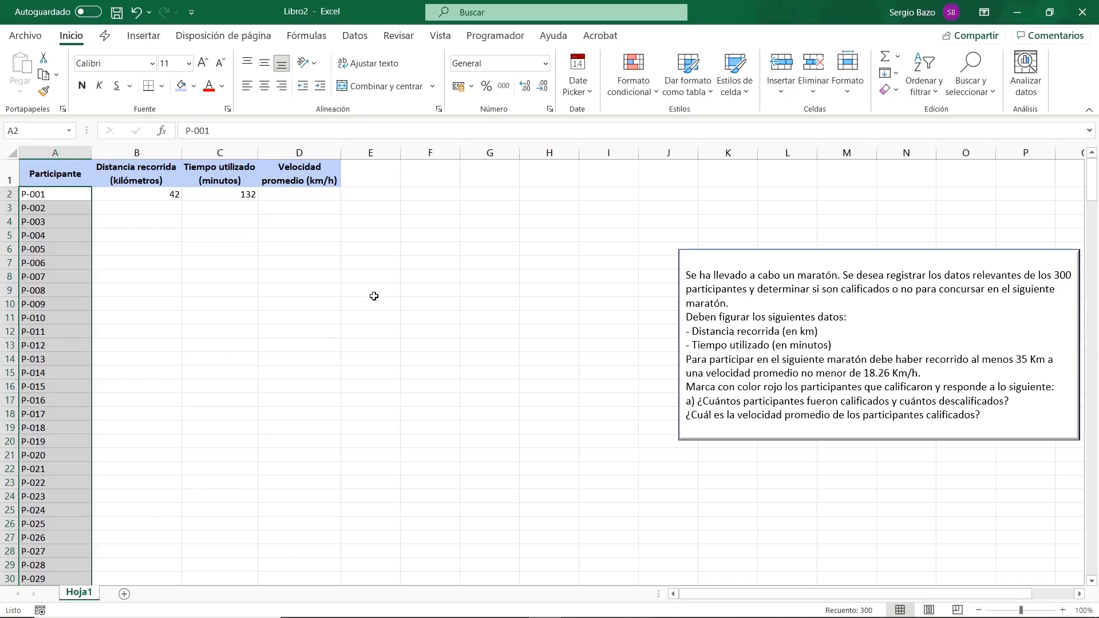
- Review the distance formulas in column B and the time formulas in column C
left_click(138, 196)
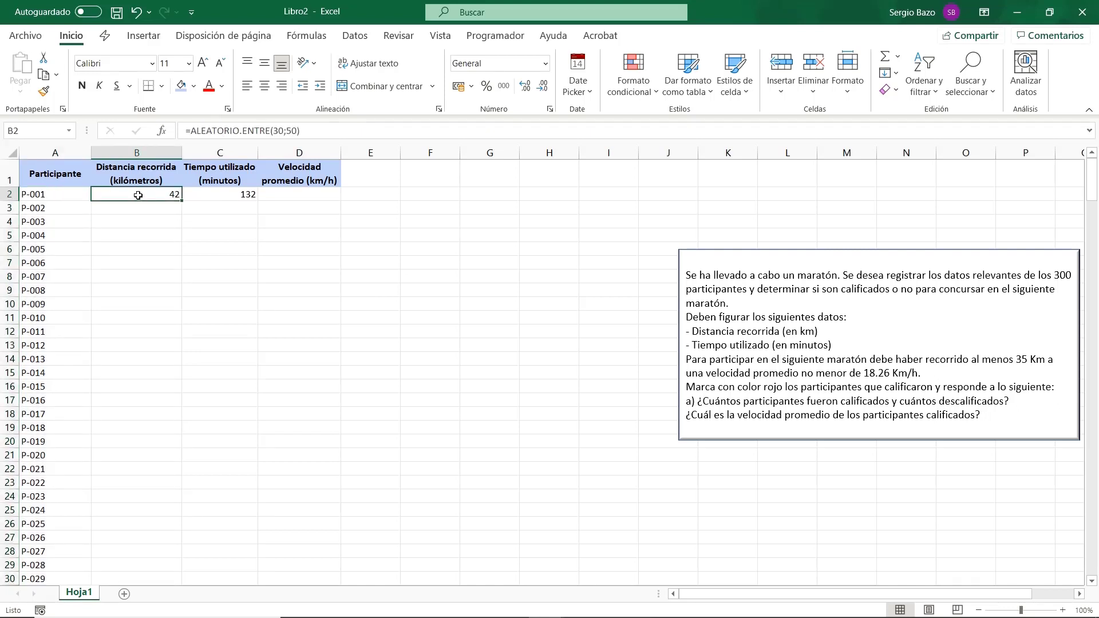
left_click_drag(138, 195, 147, 358)
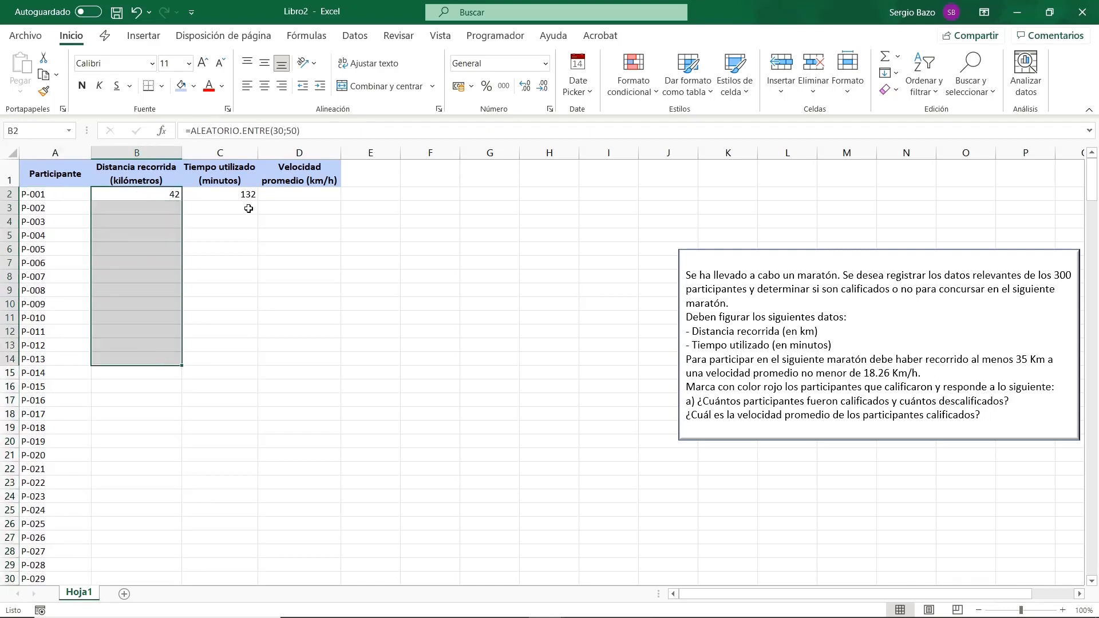
left_click(235, 195)
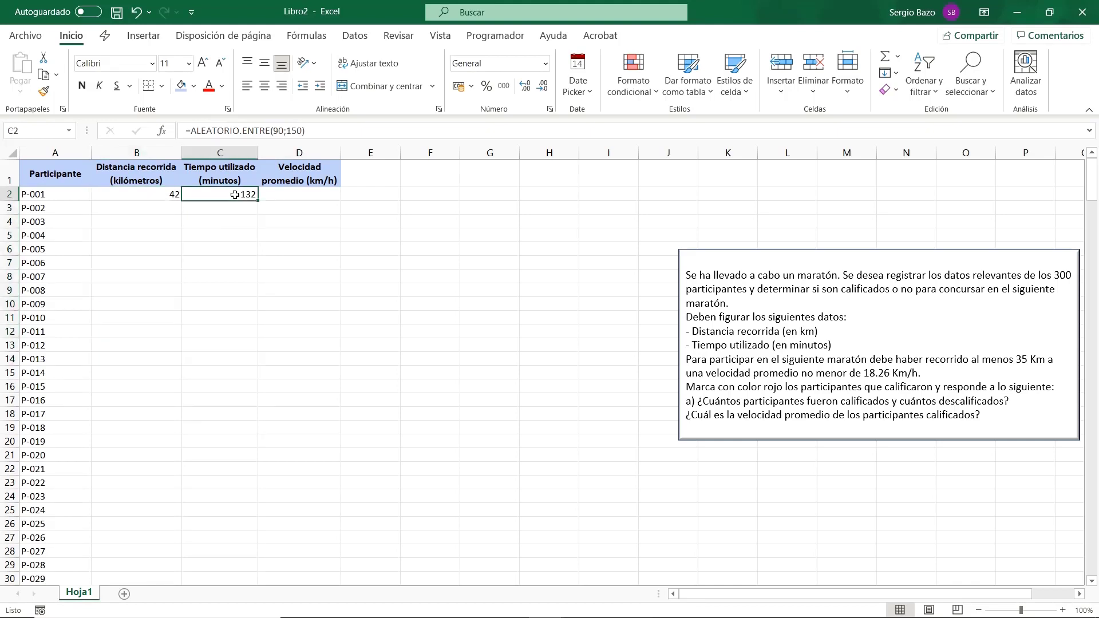
left_click_drag(235, 194, 236, 426)
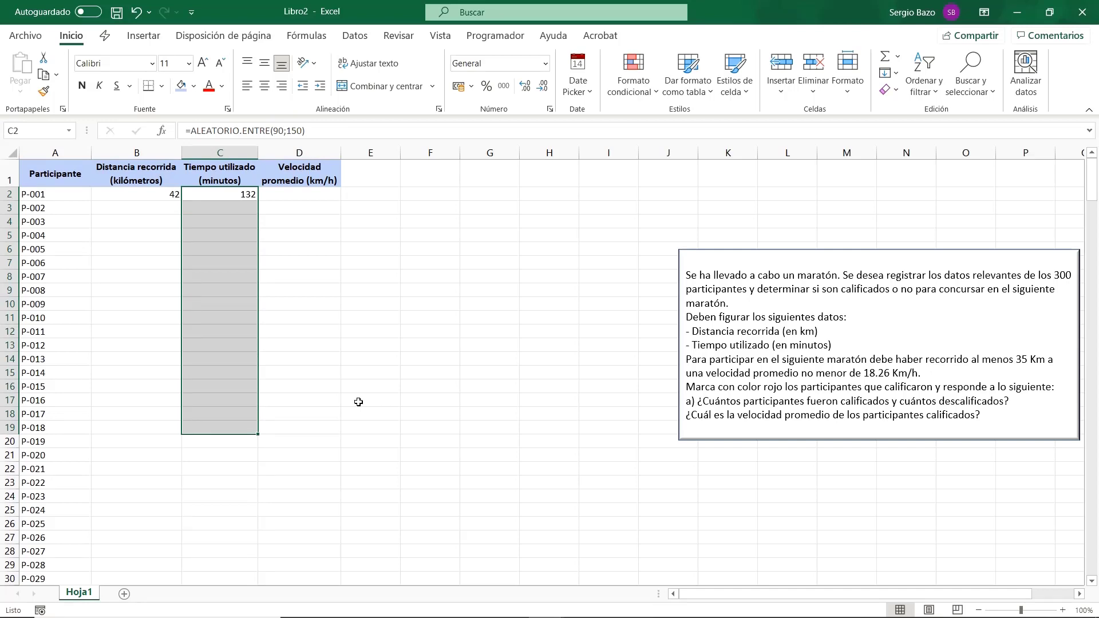
scroll(358, 402, "up", 2)
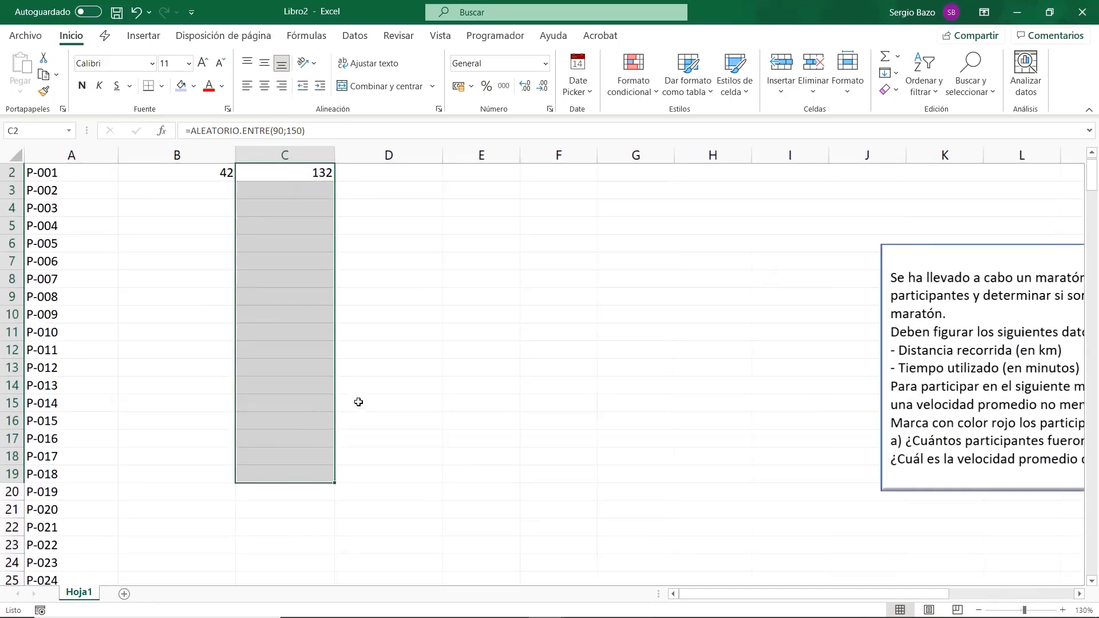
scroll(359, 401, "up", 2)
scroll(358, 402, "up", 2)
scroll(359, 401, "up", 1)
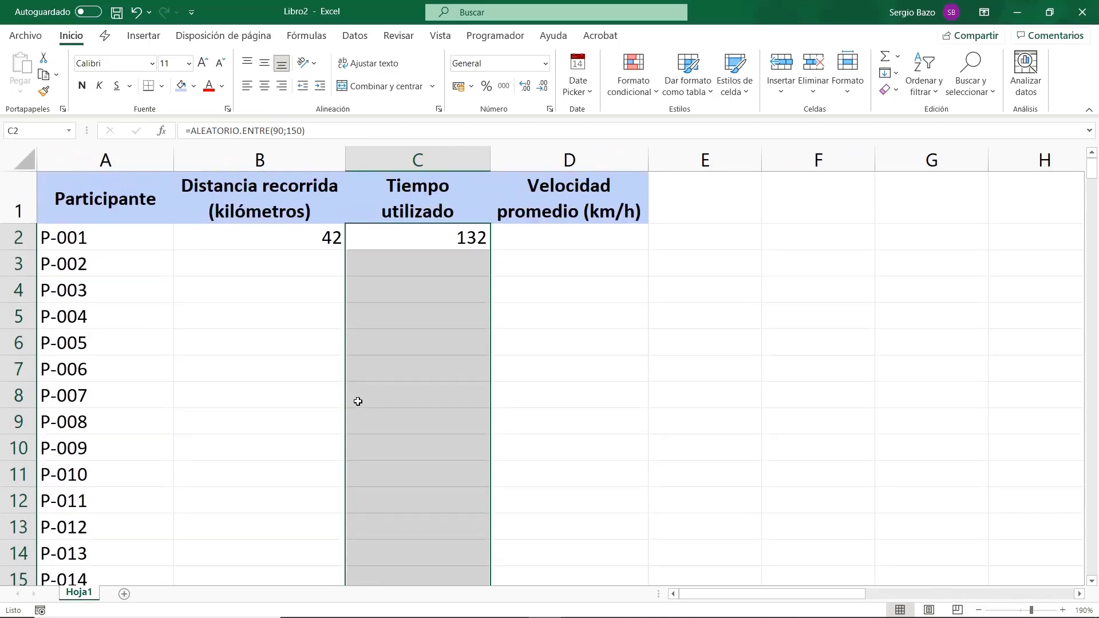
- Recommit B2's distance formula =ALEATORIO.ENTRE(30;50), now returning 39
left_click(251, 235)
double_click(252, 237)
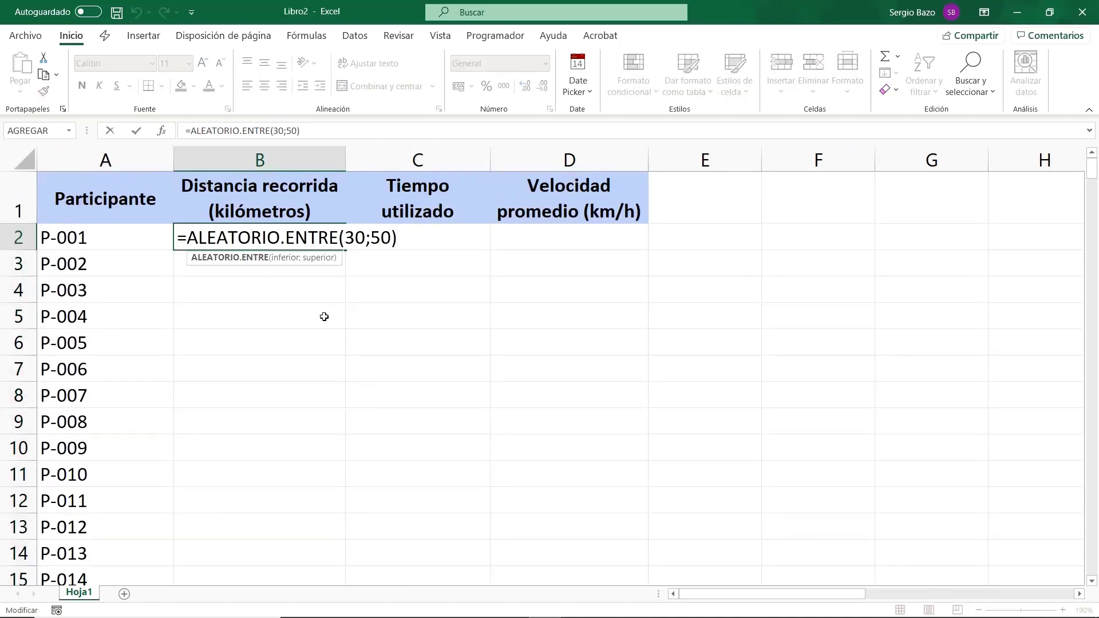
mouse_move(347, 237)
left_mouse_down()
mouse_move(392, 238)
mouse_move(366, 239)
left_mouse_up()
left_click(369, 239)
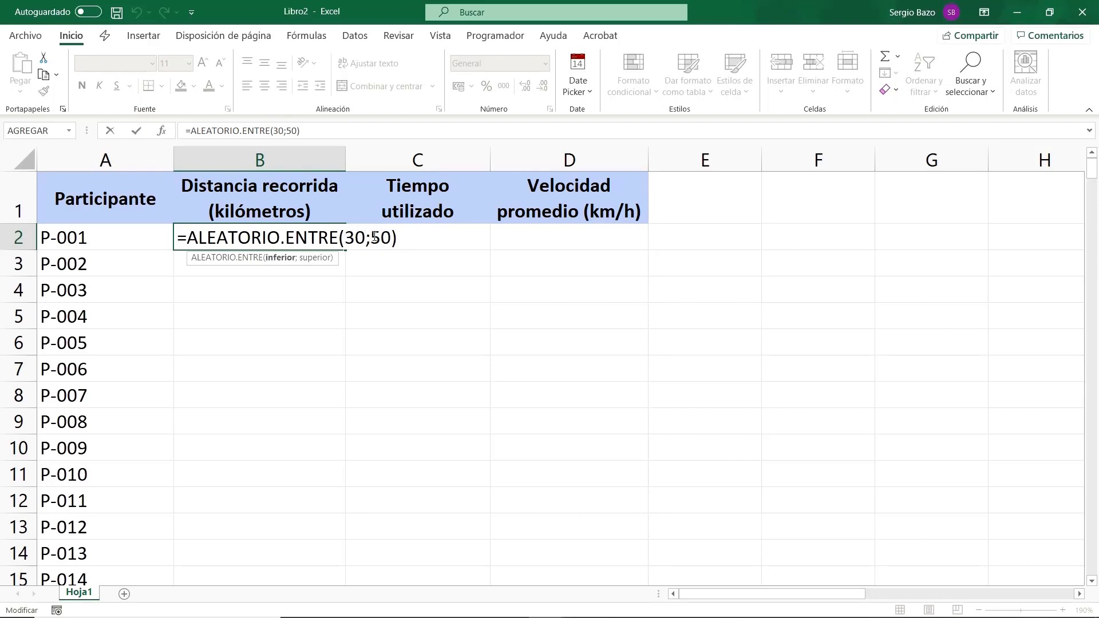
left_click_drag(371, 237, 391, 238)
left_click(402, 241)
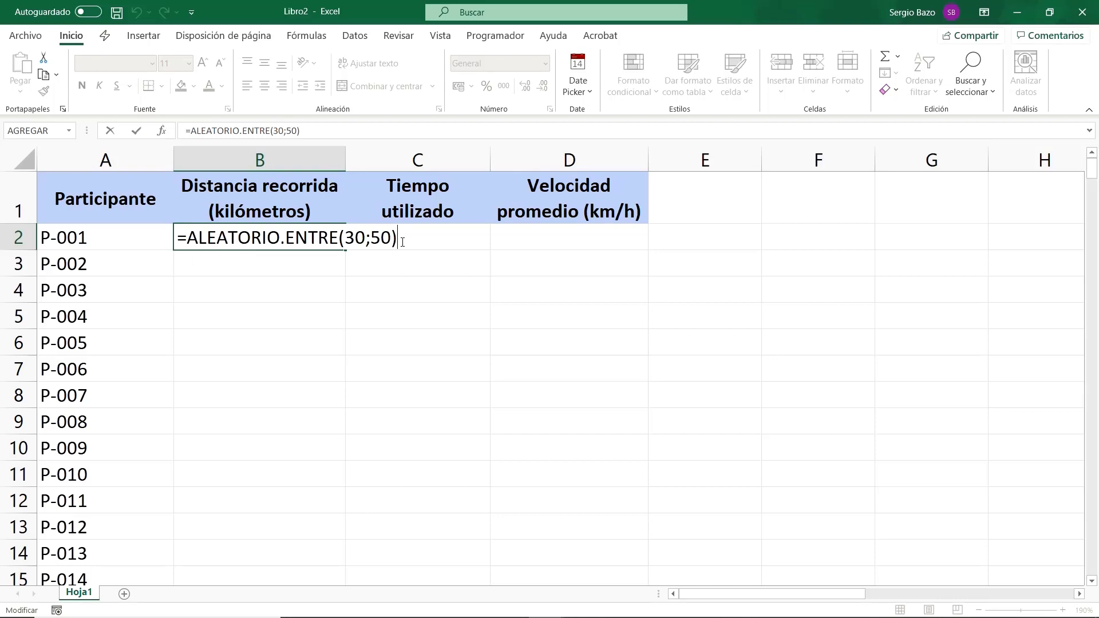
key("Return")
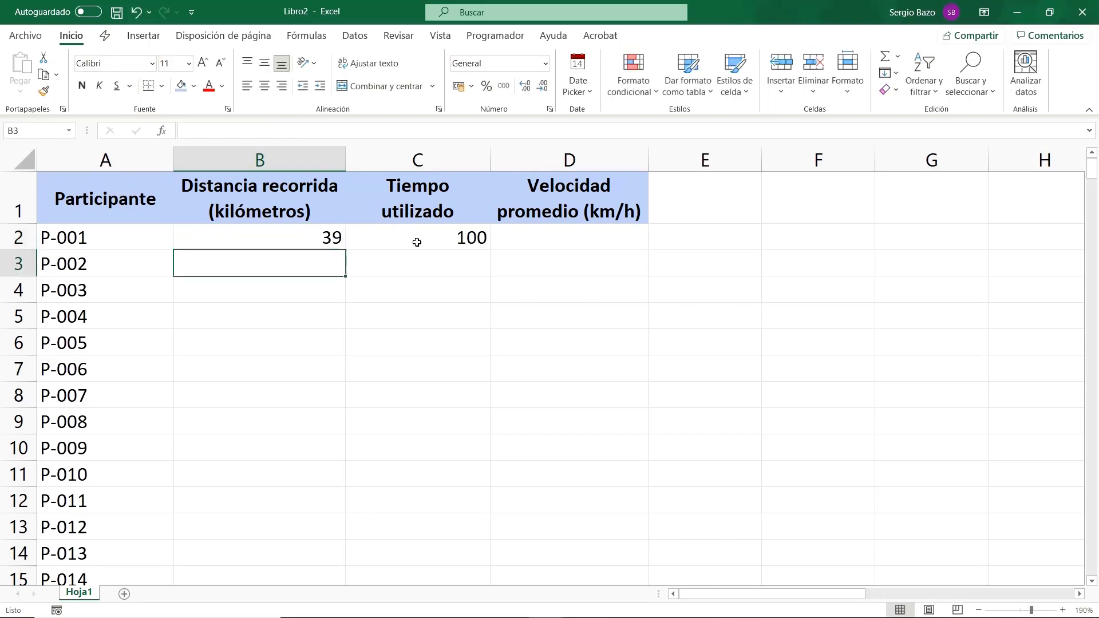
- Recommit C2's time formula =ALEATORIO.ENTRE(90;150), now 112, and select B2:C2
double_click(402, 241)
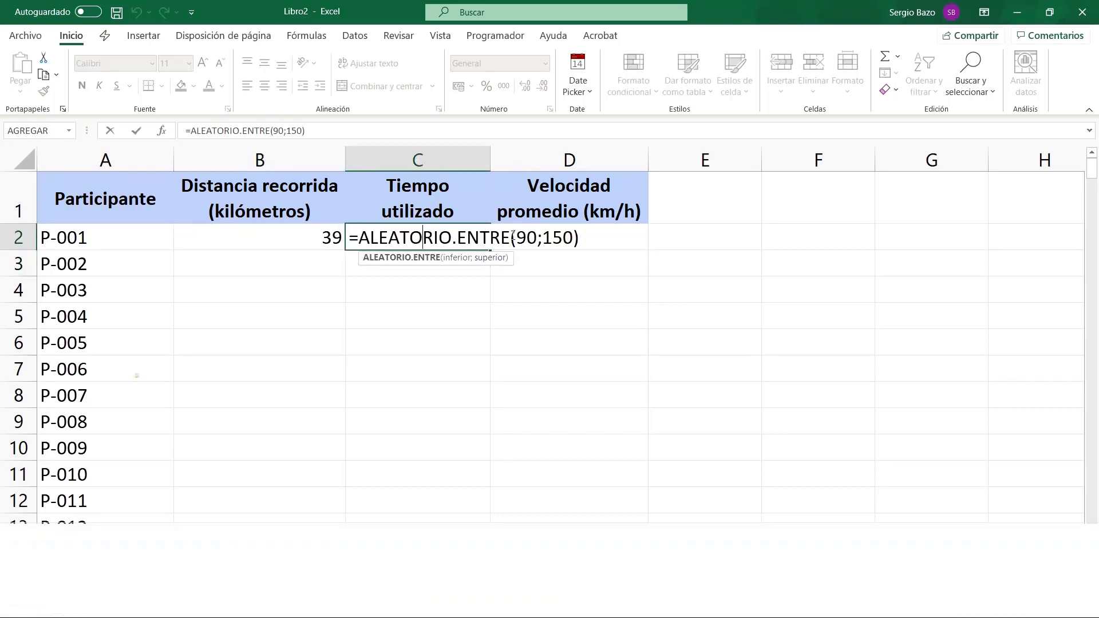
double_click(525, 239)
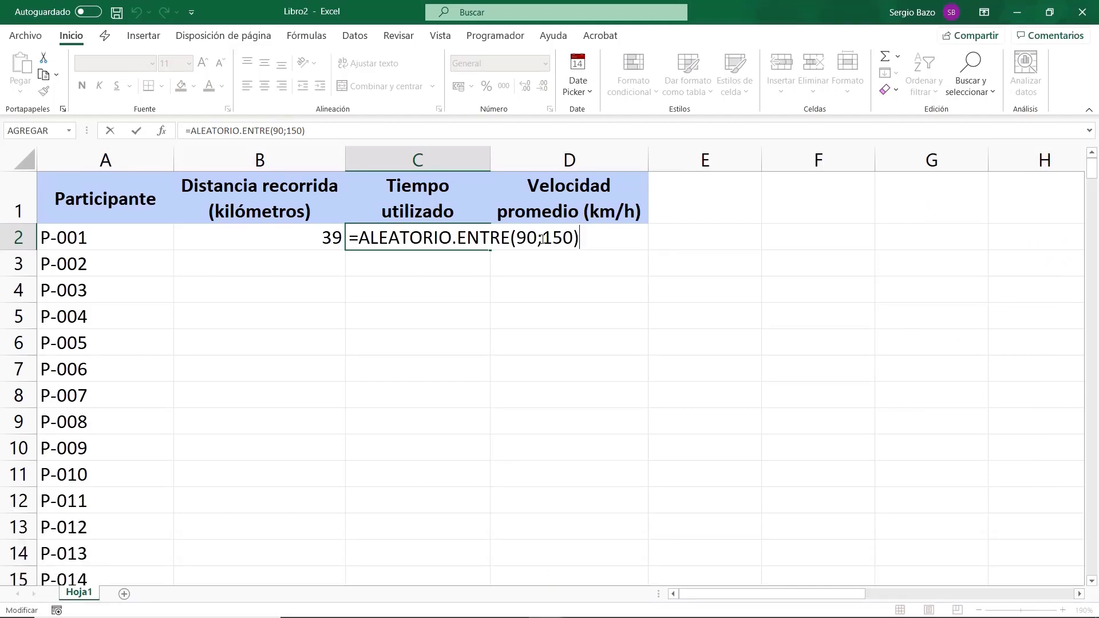
left_click(540, 238)
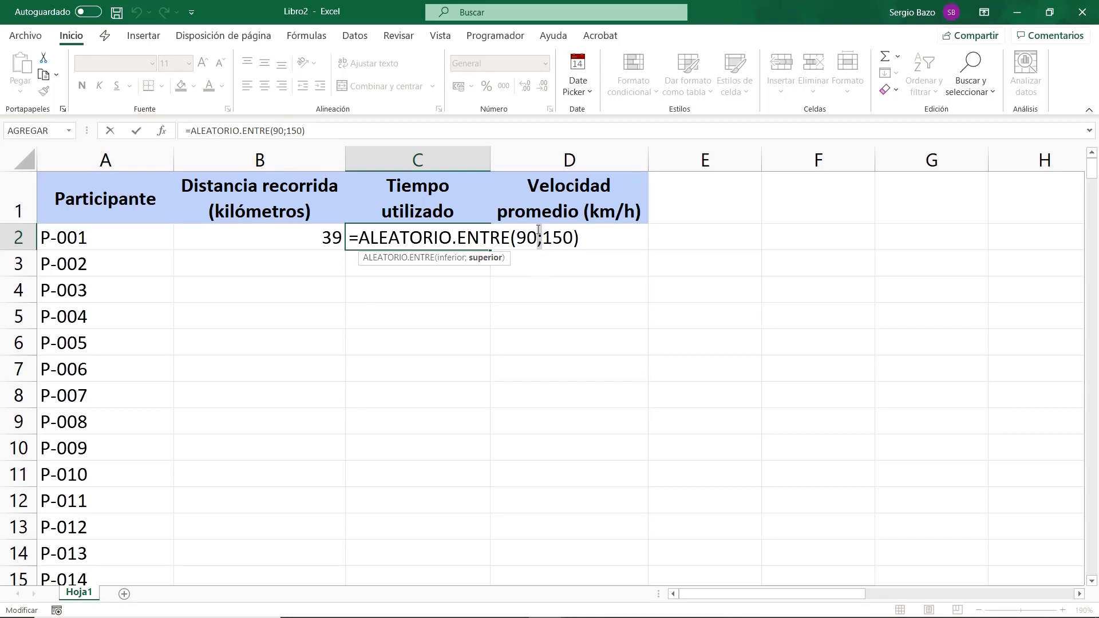
left_click(584, 240)
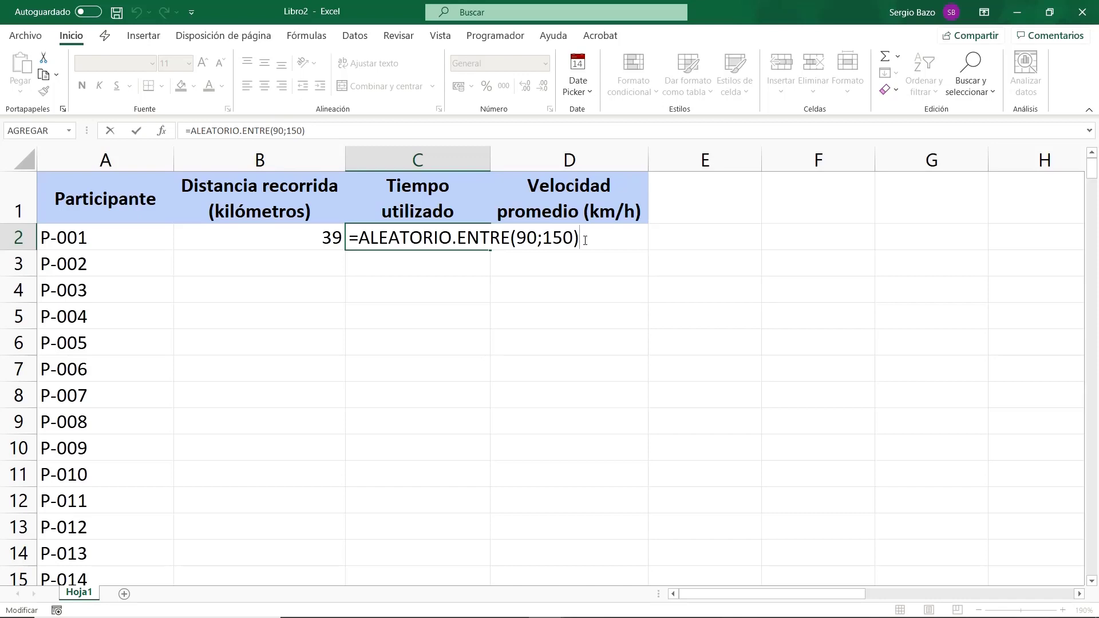
key("Return")
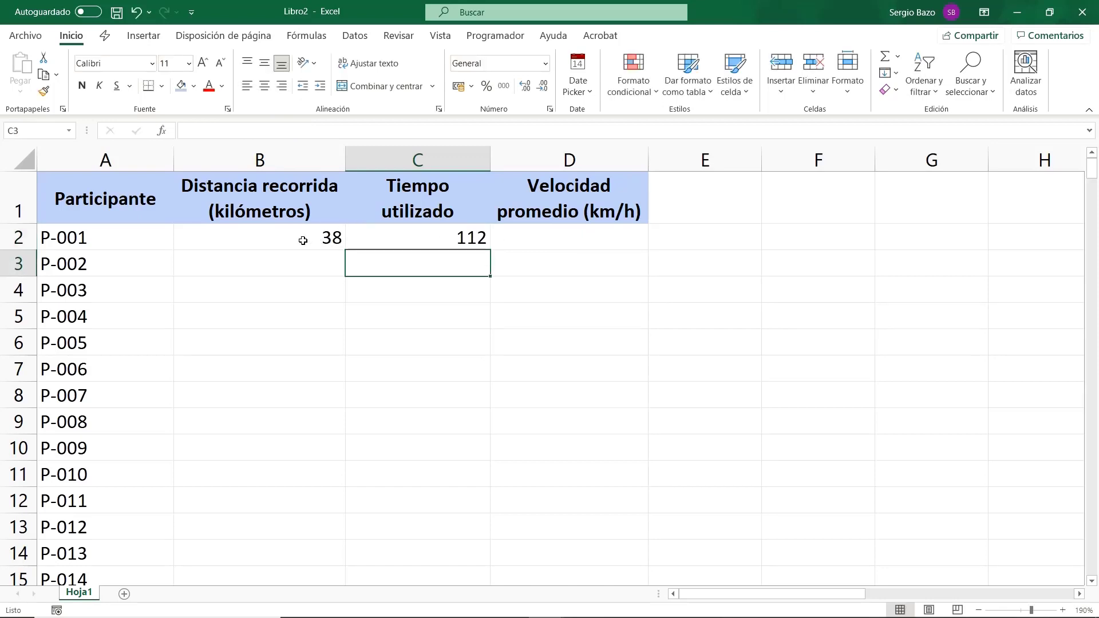
left_click_drag(300, 238, 435, 240)
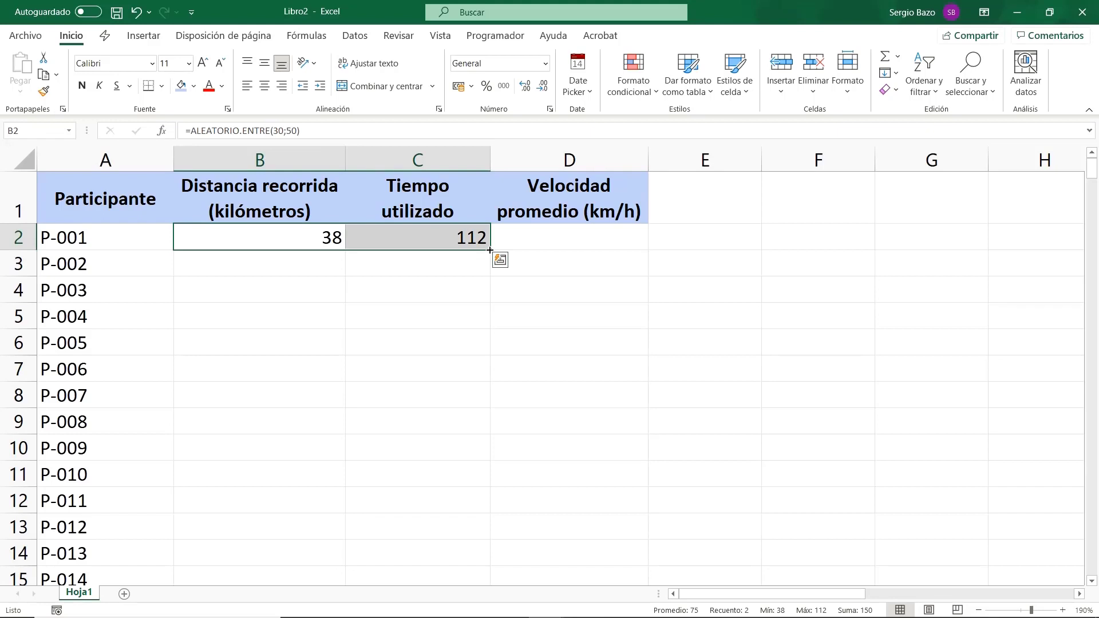
- Fill B2:C2's formulas down to row 301 and paste them back as fixed values
left_click(500, 260)
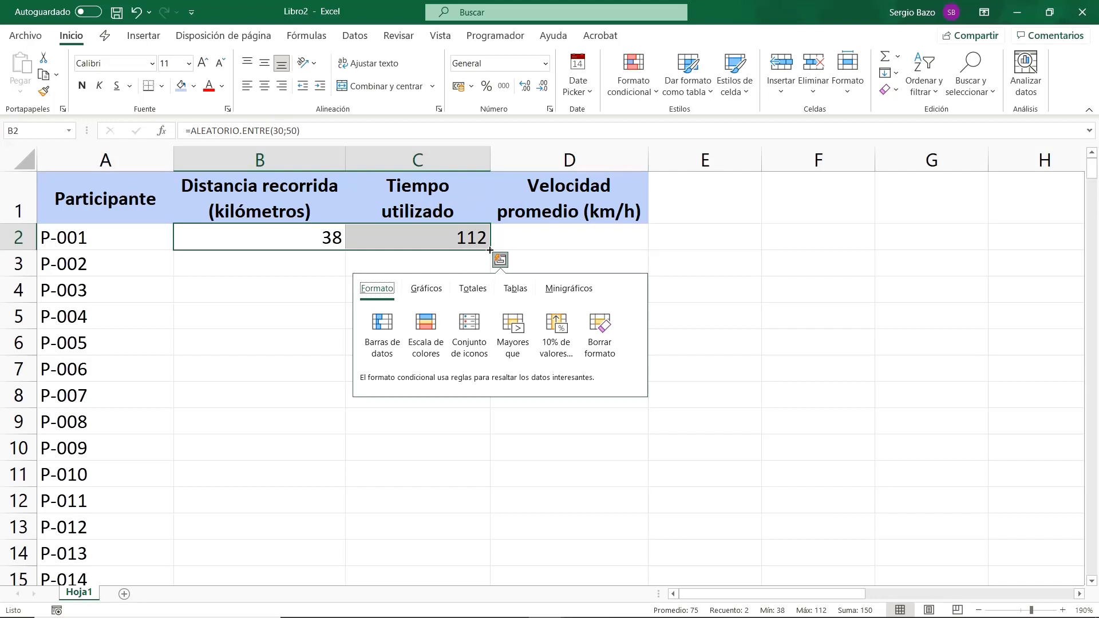
double_click(490, 250)
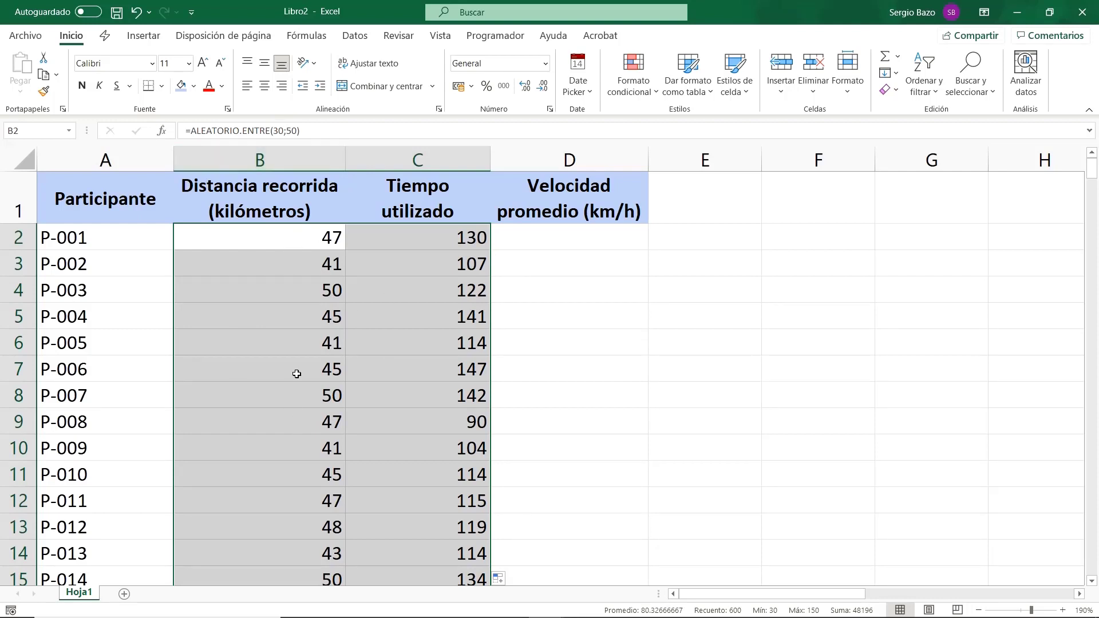
key("ctrl+c")
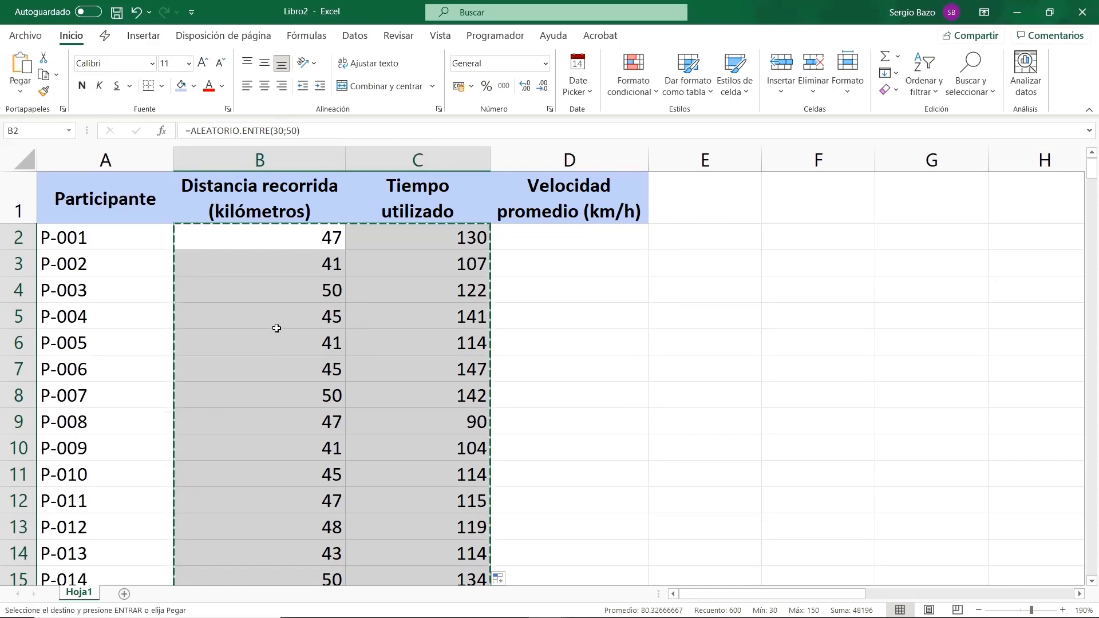
right_click(276, 327)
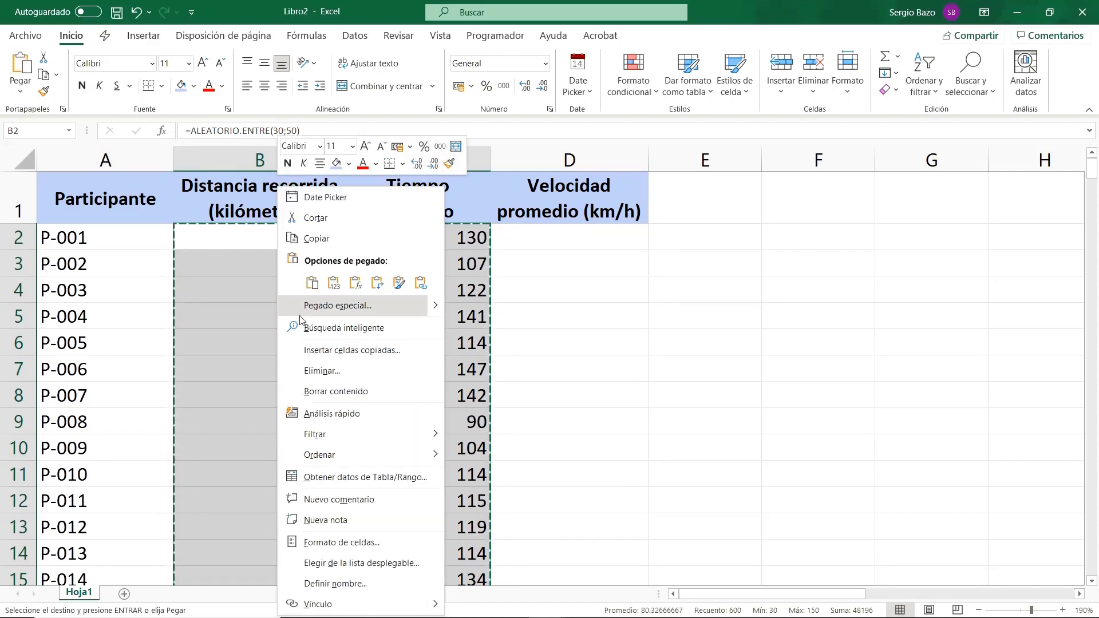
left_click(333, 283)
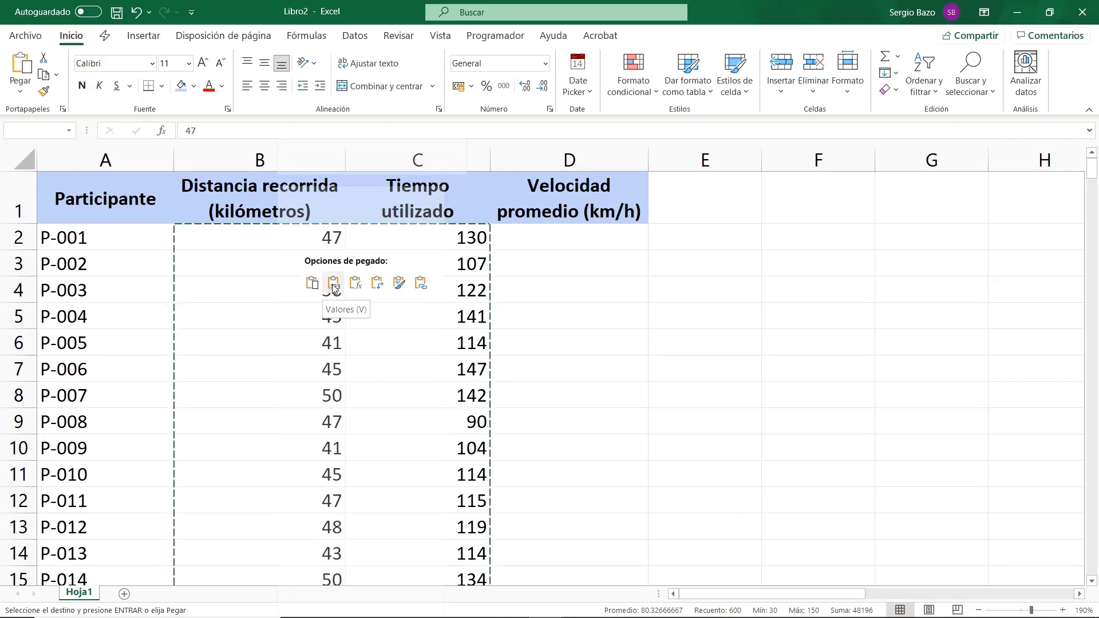
left_click(332, 283)
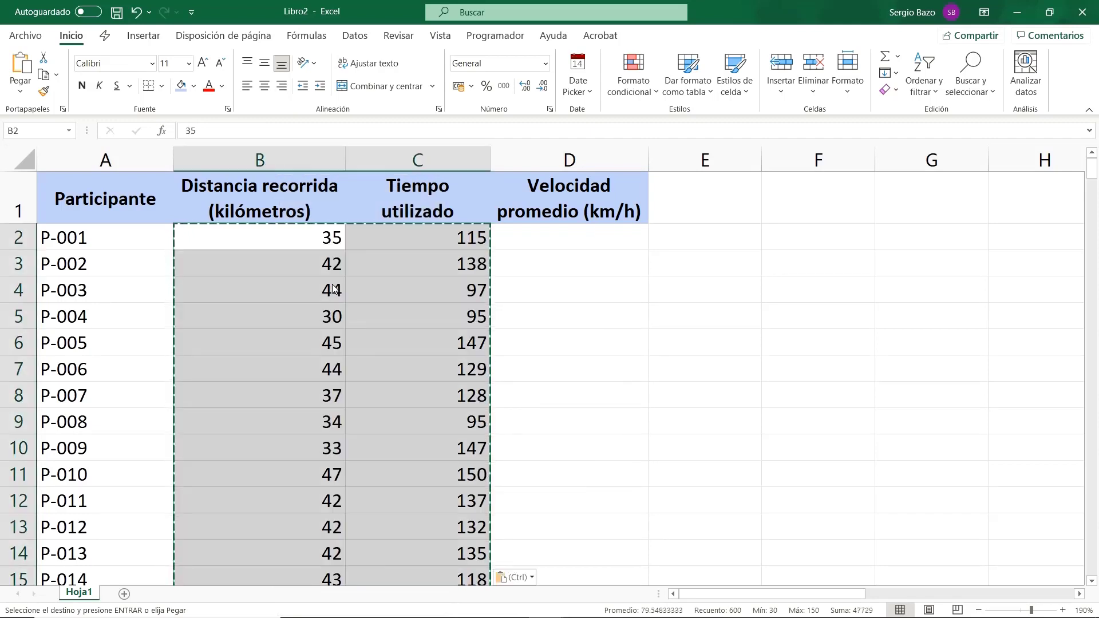
- Check that the distance and time cells now hold plain numbers, starting 35 and 115
left_click(397, 244)
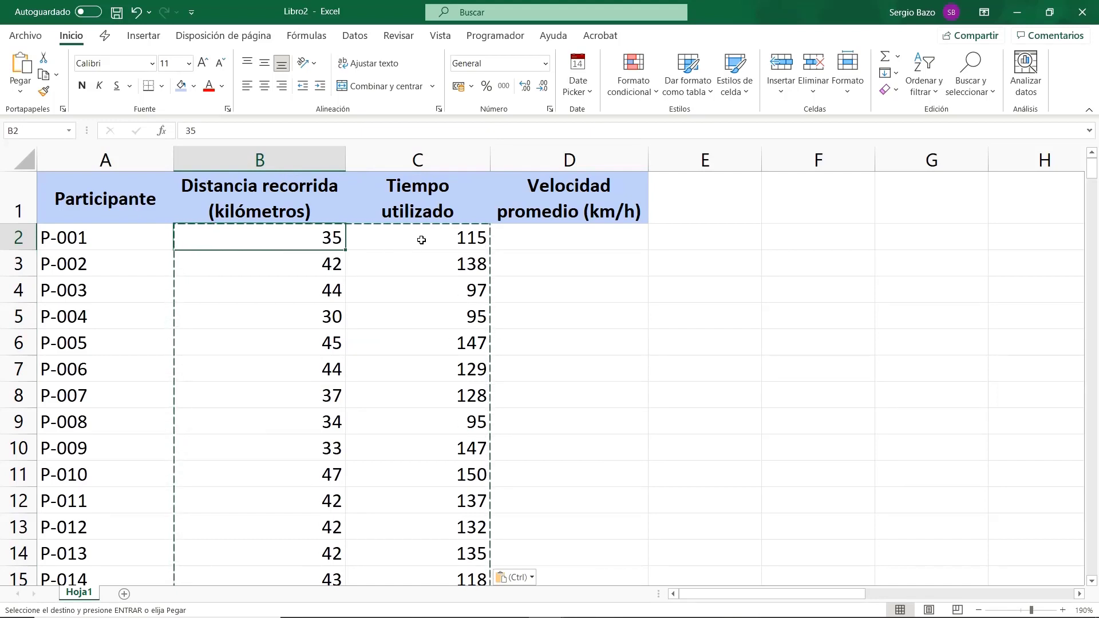
left_click(285, 268)
left_click(392, 274)
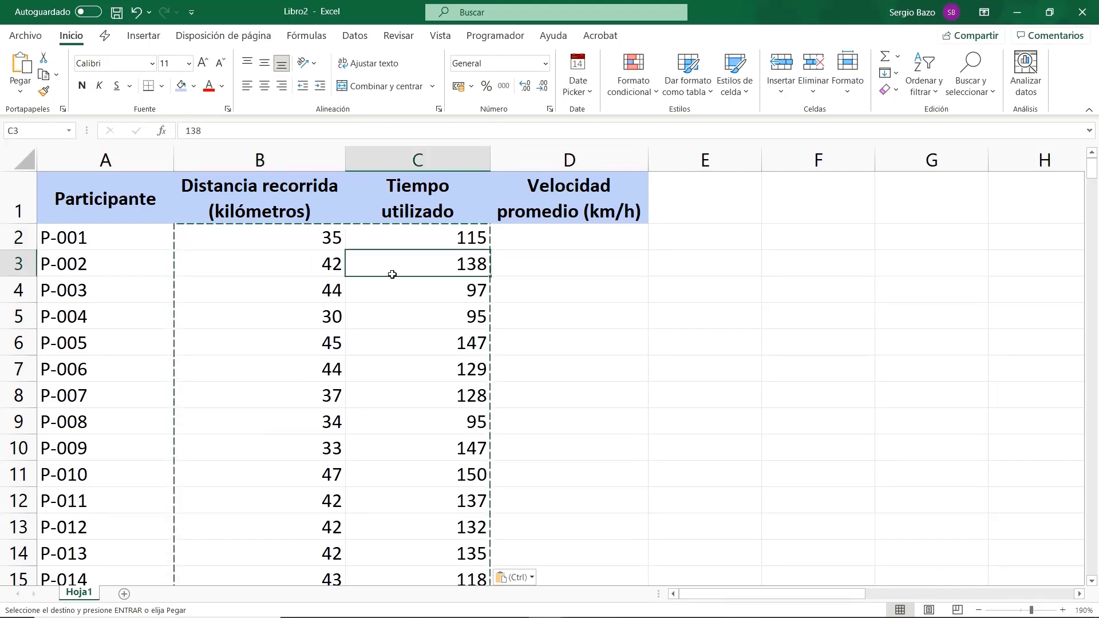
left_click(296, 301)
left_click(412, 308)
left_click(299, 349)
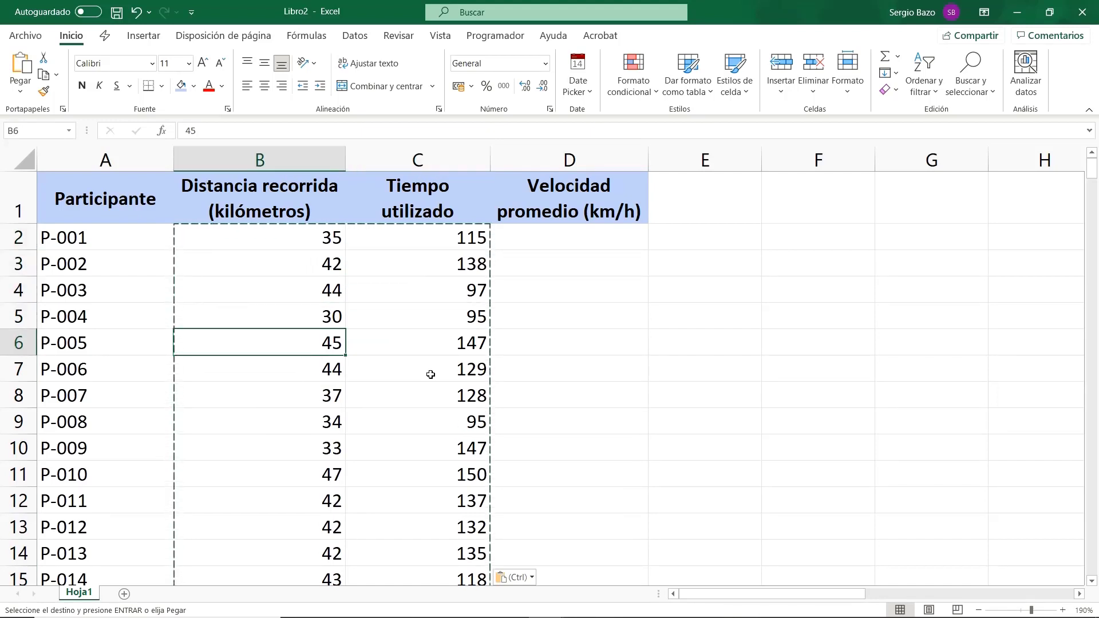
left_click(429, 373)
left_click(335, 421)
left_click(358, 448)
left_click(221, 500)
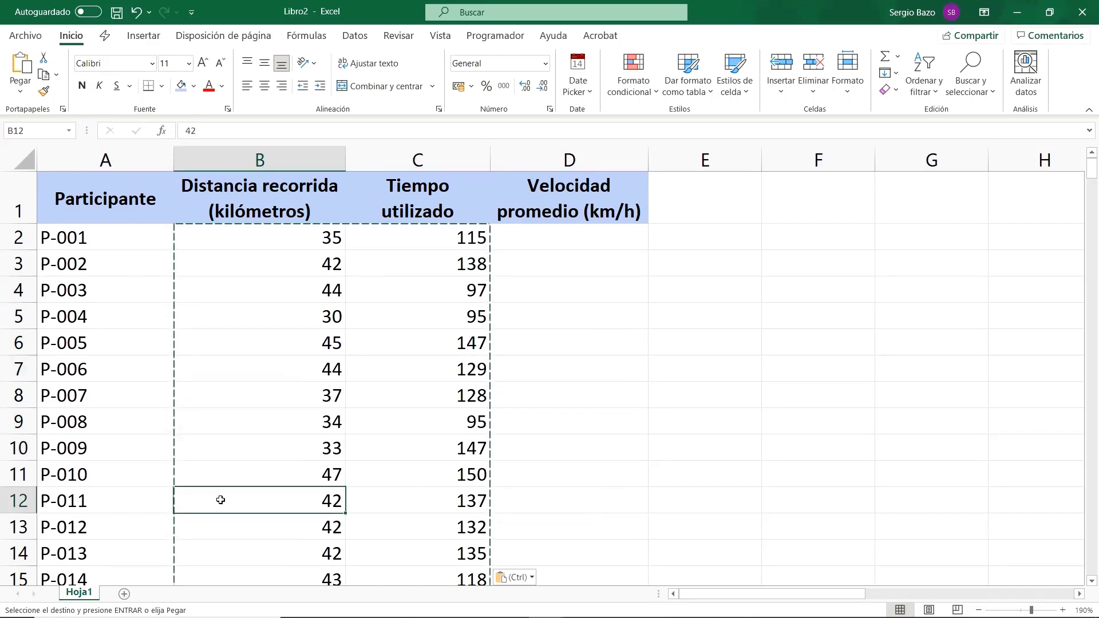
left_click(350, 503)
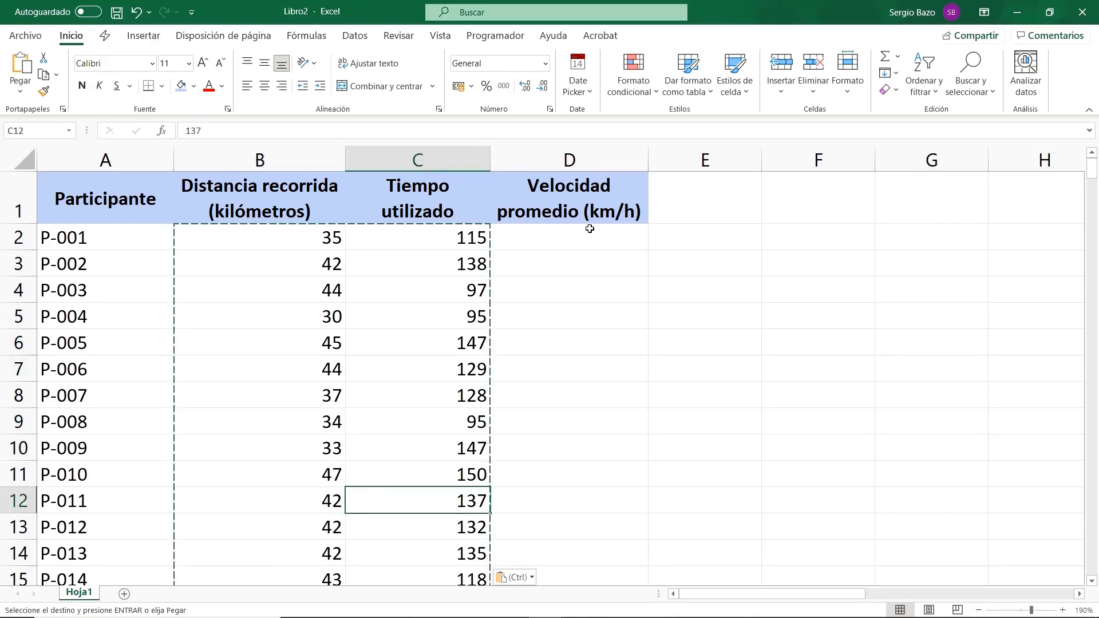
left_click(567, 237)
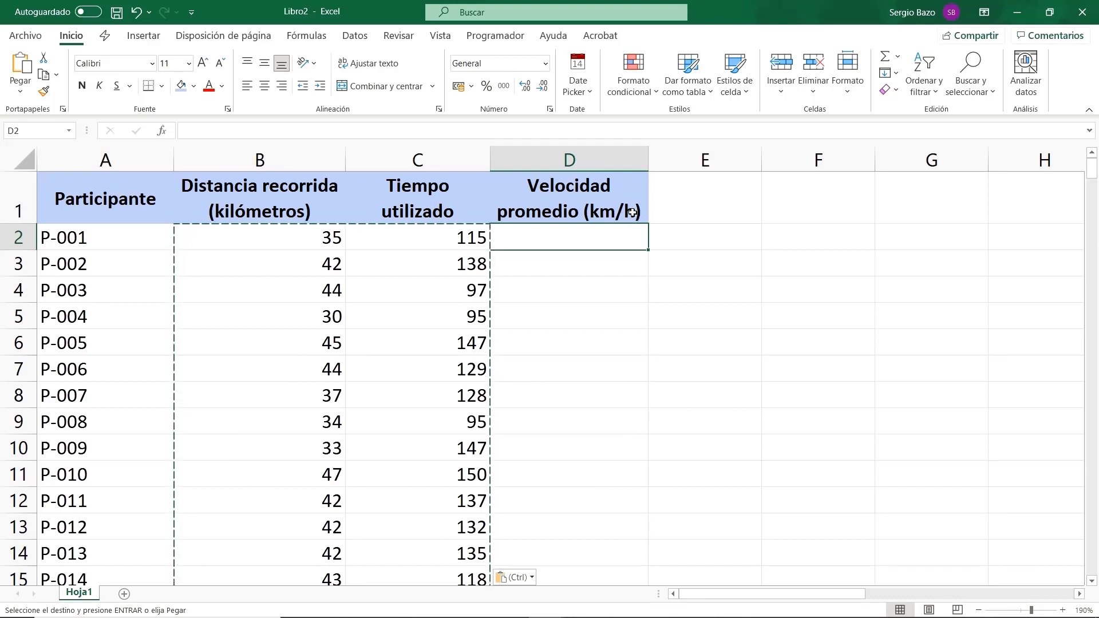
left_click(452, 238)
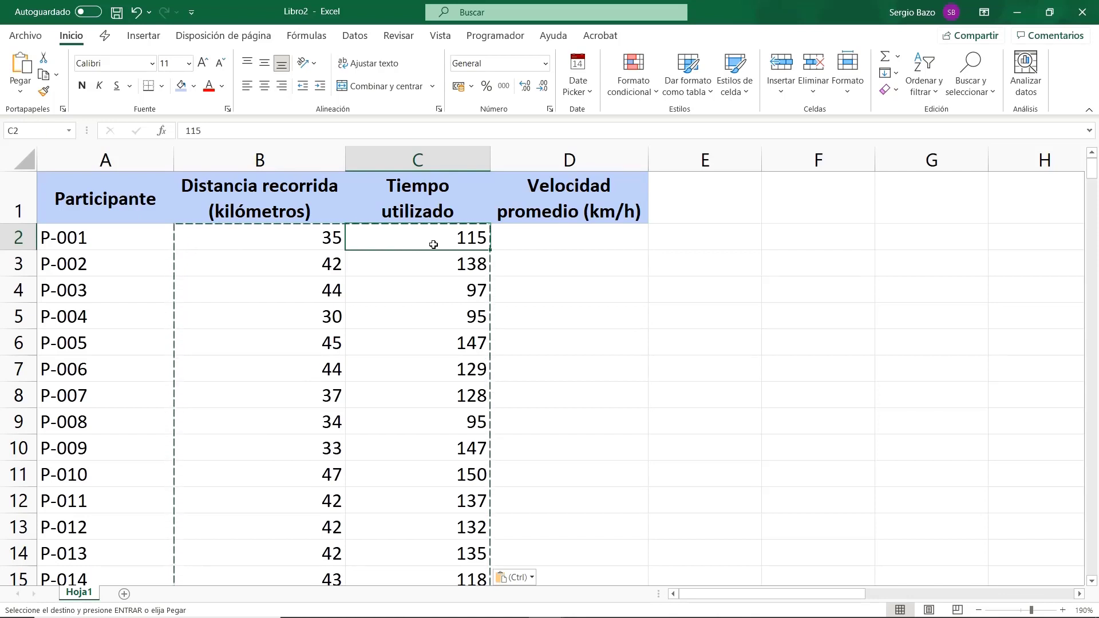
- Enter =B2/(C2/60) in D2, giving P-001 an average speed of 18.26086957 km/h
left_click(550, 241)
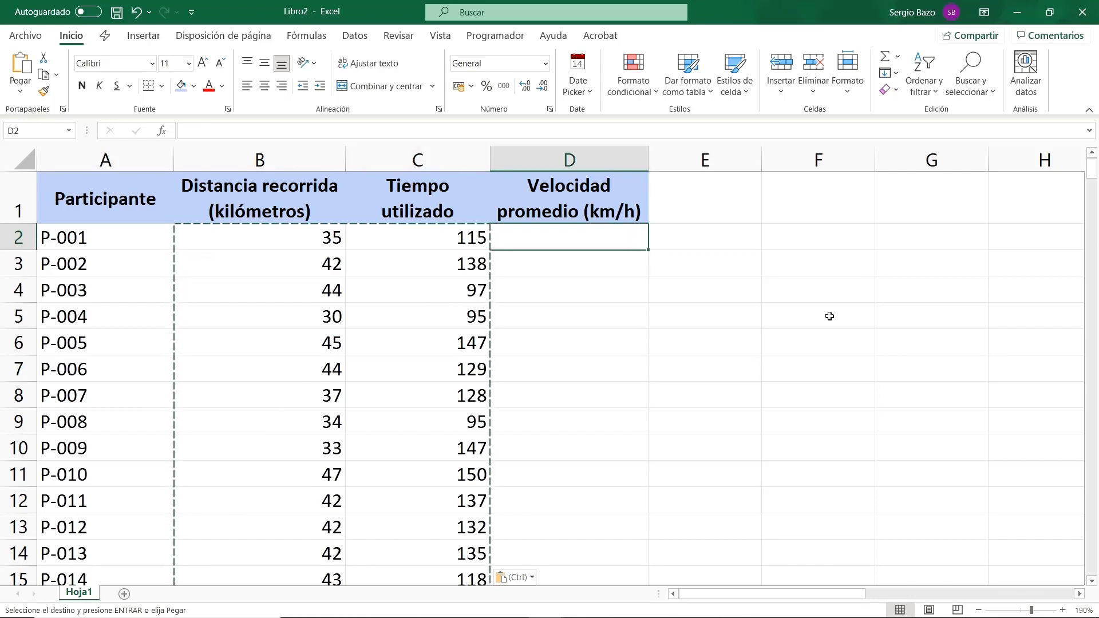
type("=")
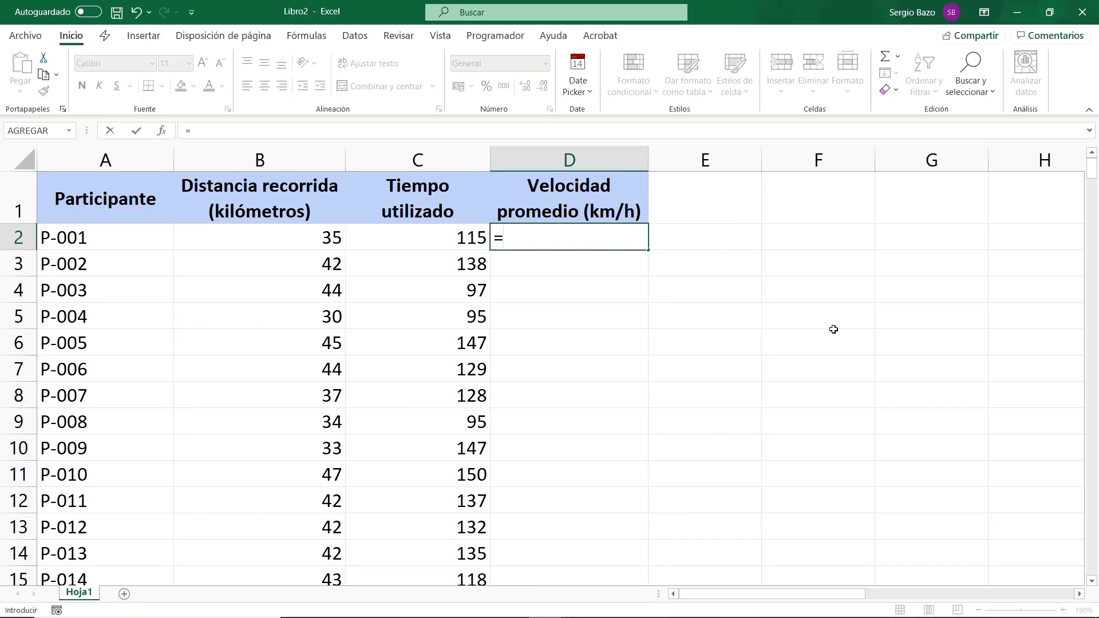
left_click(318, 239)
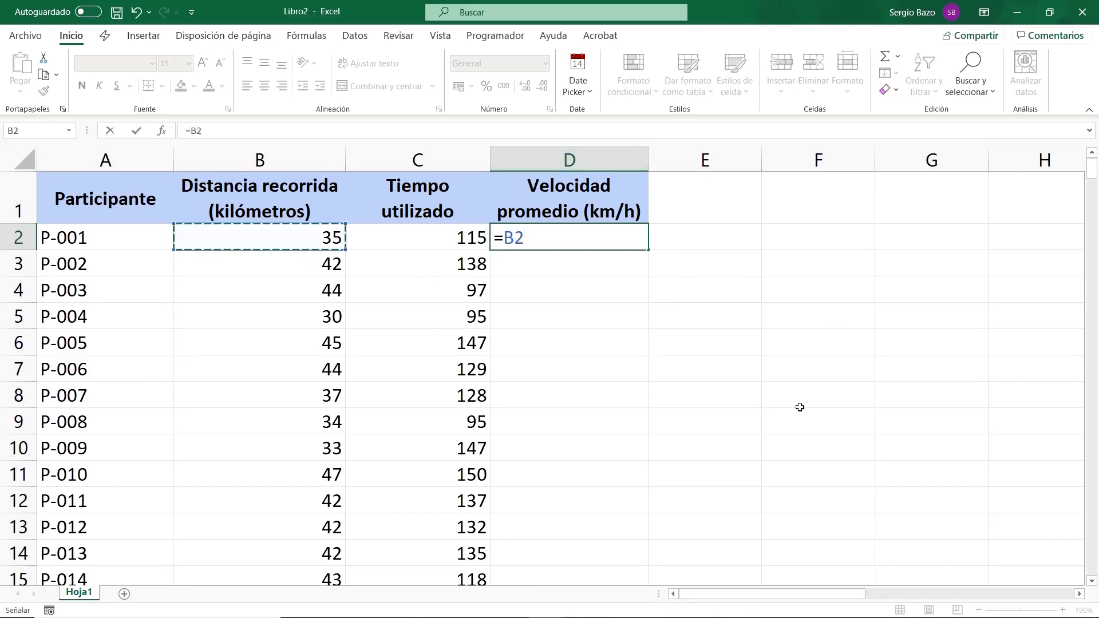
type("/(")
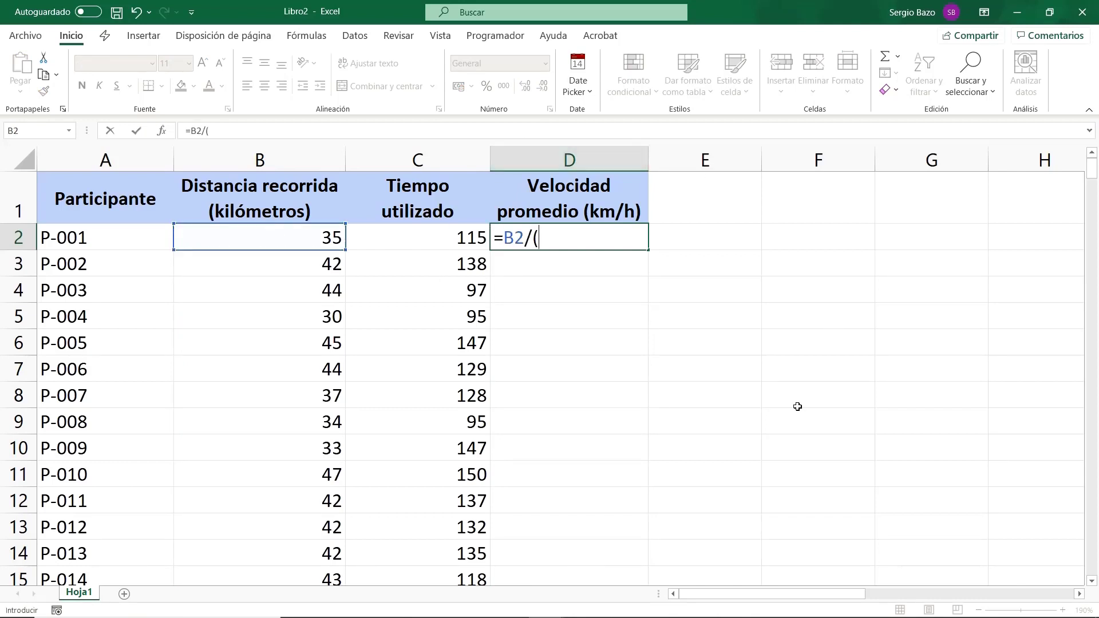
left_click(407, 241)
type("/")
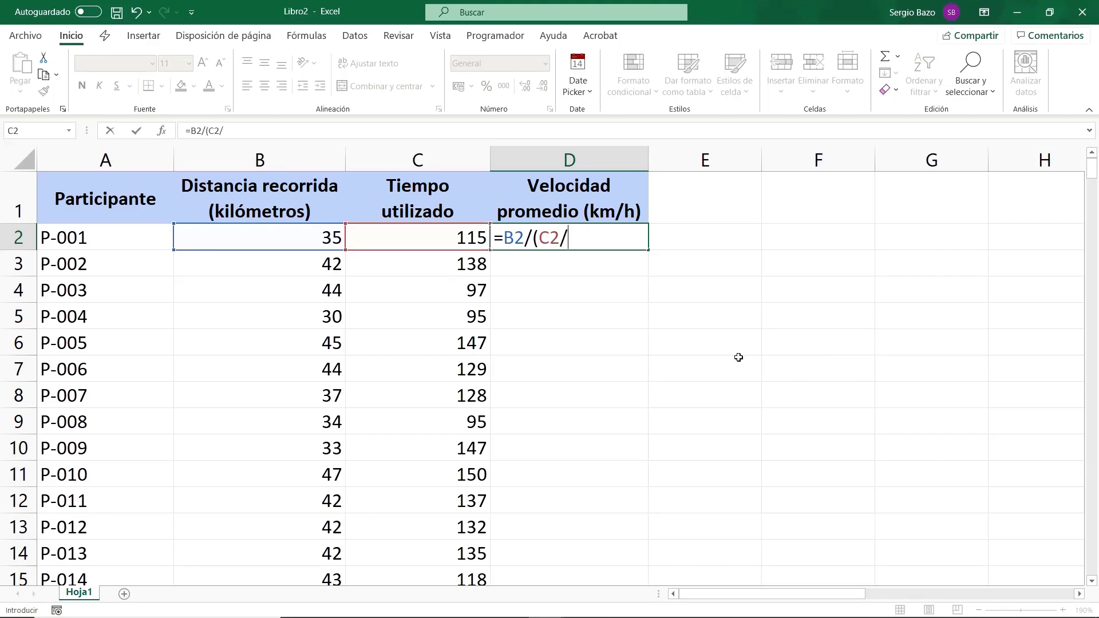
type("60")
type(")")
key("Return")
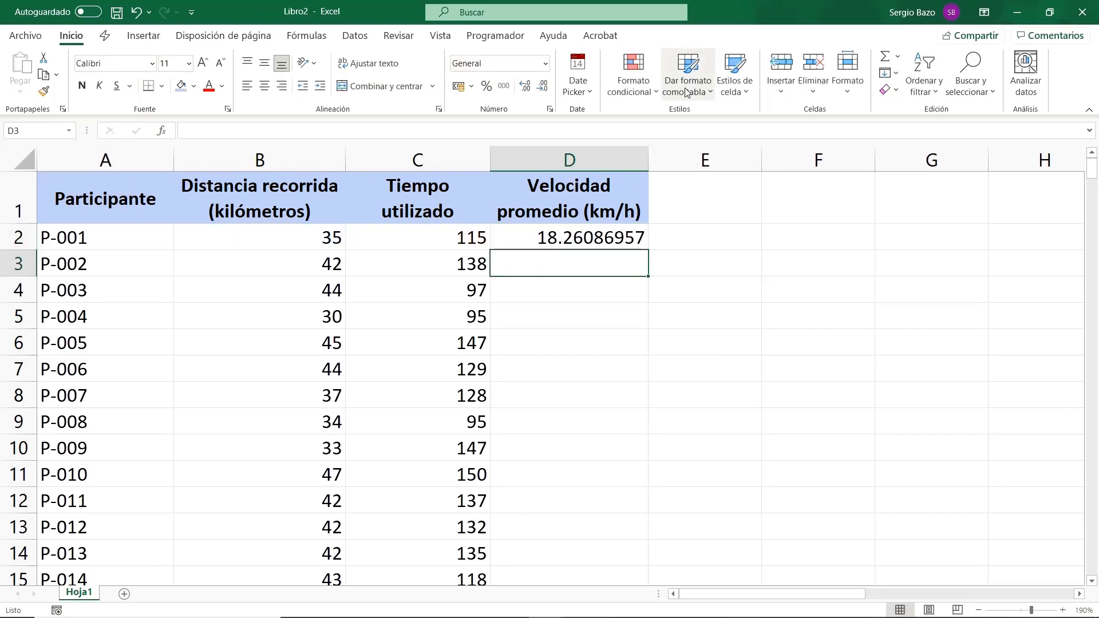
- Fill the speed formula down to D301 and show it as Número with two decimals
left_click(563, 240)
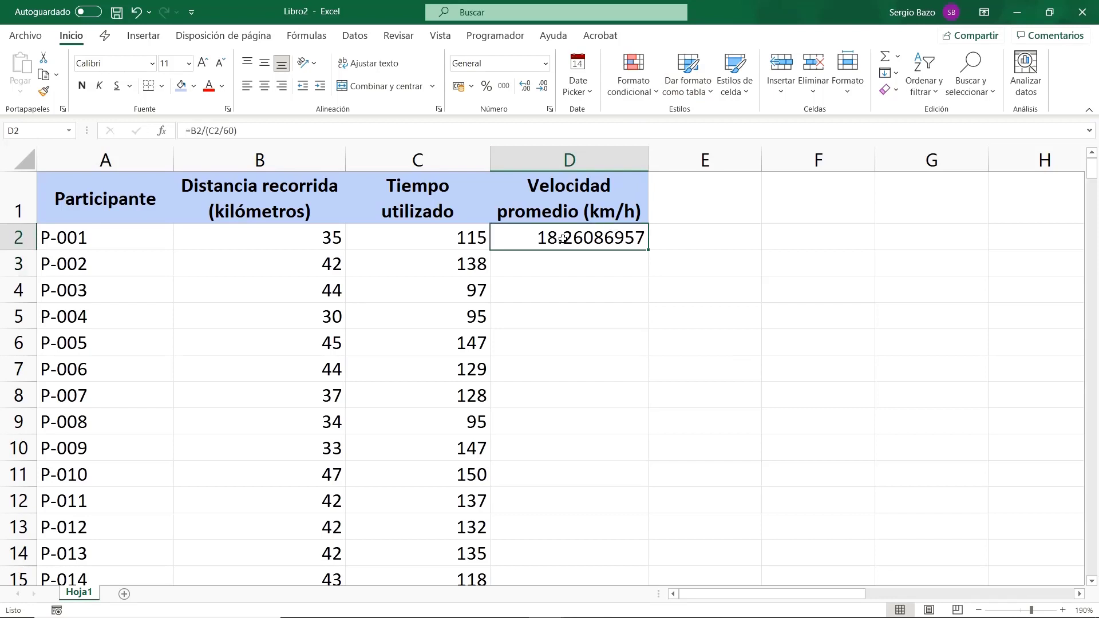
double_click(650, 251)
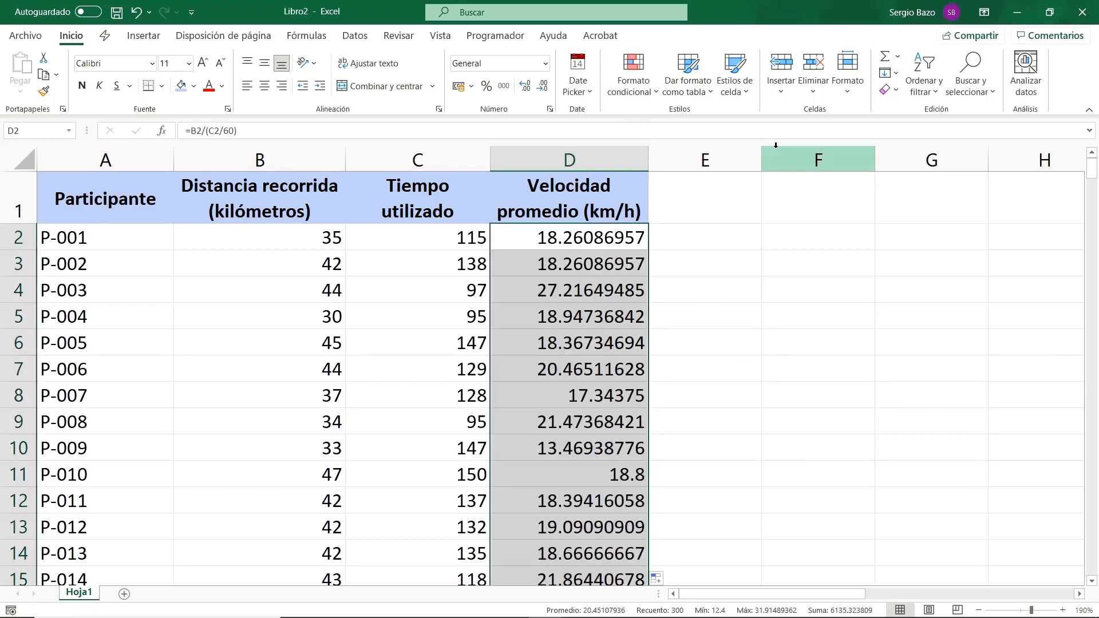
left_click(541, 86)
left_click(563, 238)
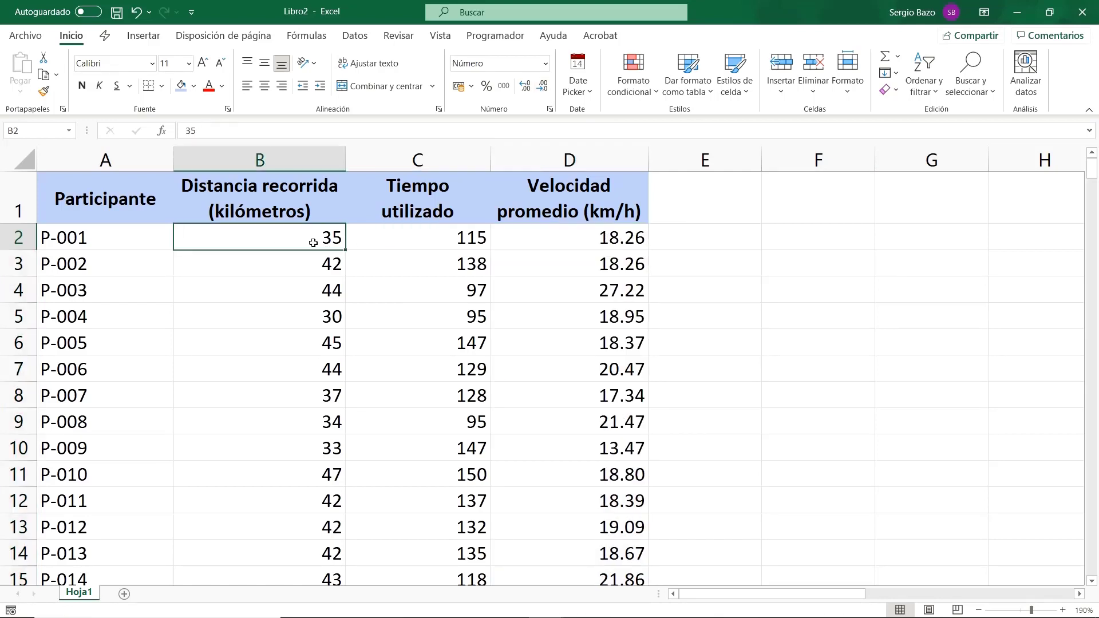
left_click_drag(281, 245, 587, 244)
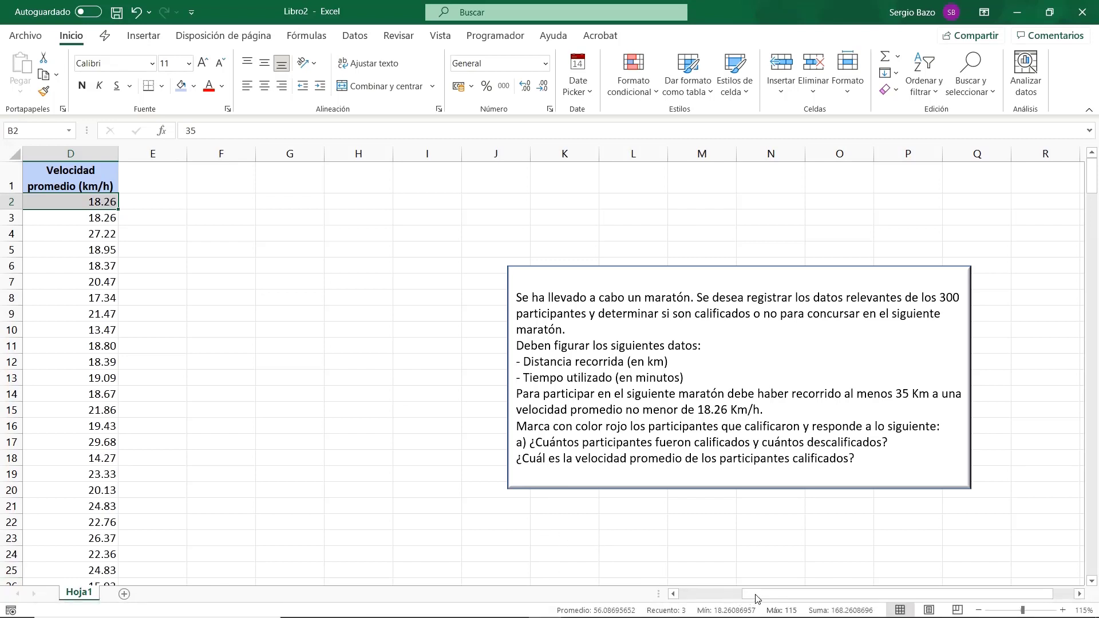
left_click_drag(758, 599, 758, 598)
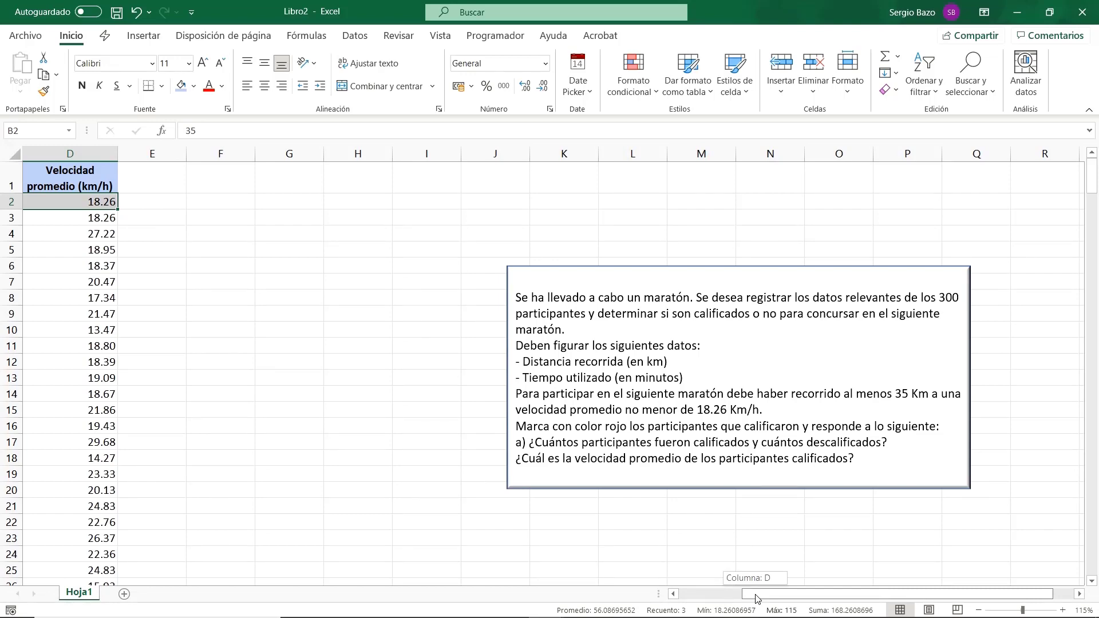
- Select the participant table A2:D301 and bring up Formato condicional
left_click_drag(758, 598, 695, 599)
left_click(62, 202)
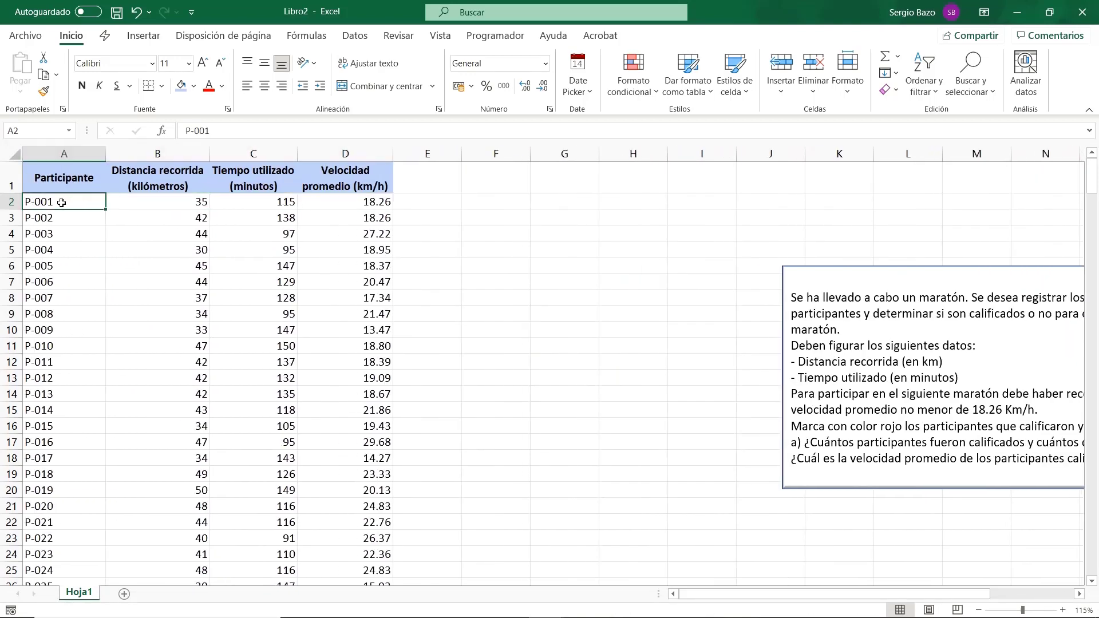
left_click_drag(61, 202, 351, 316)
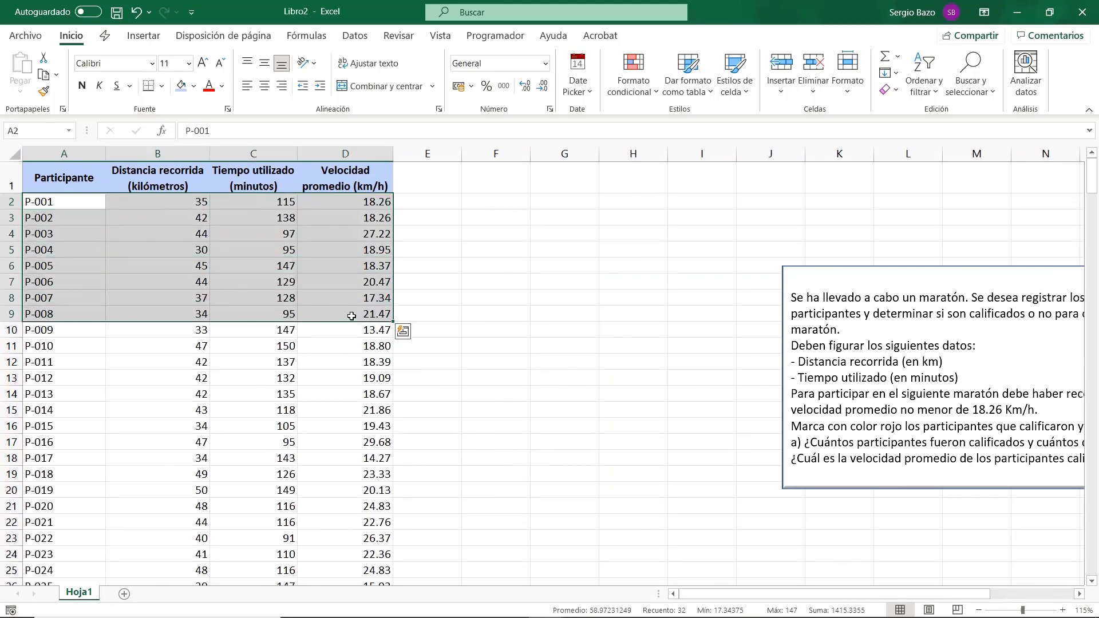
key("ctrl+shift+Down")
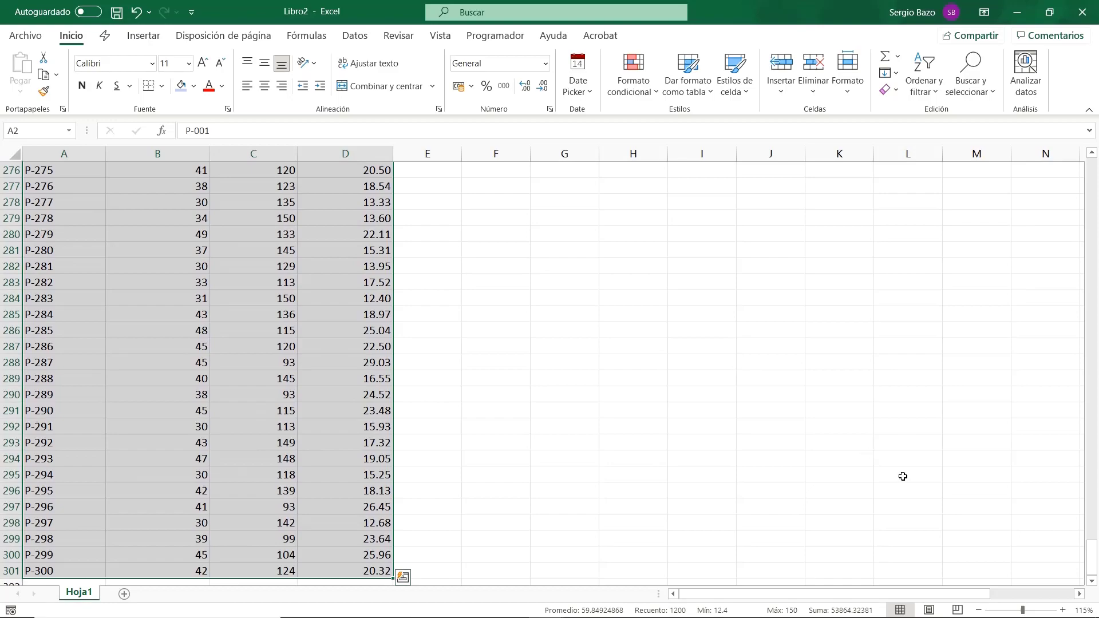
left_click_drag(1094, 551, 1092, 171)
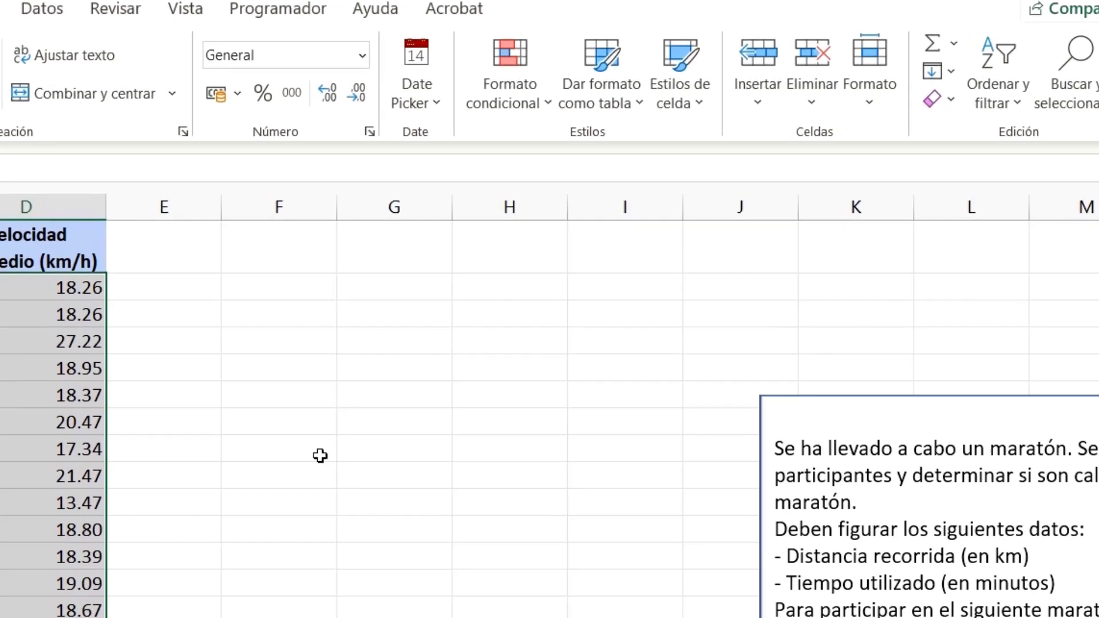
left_click(437, 90)
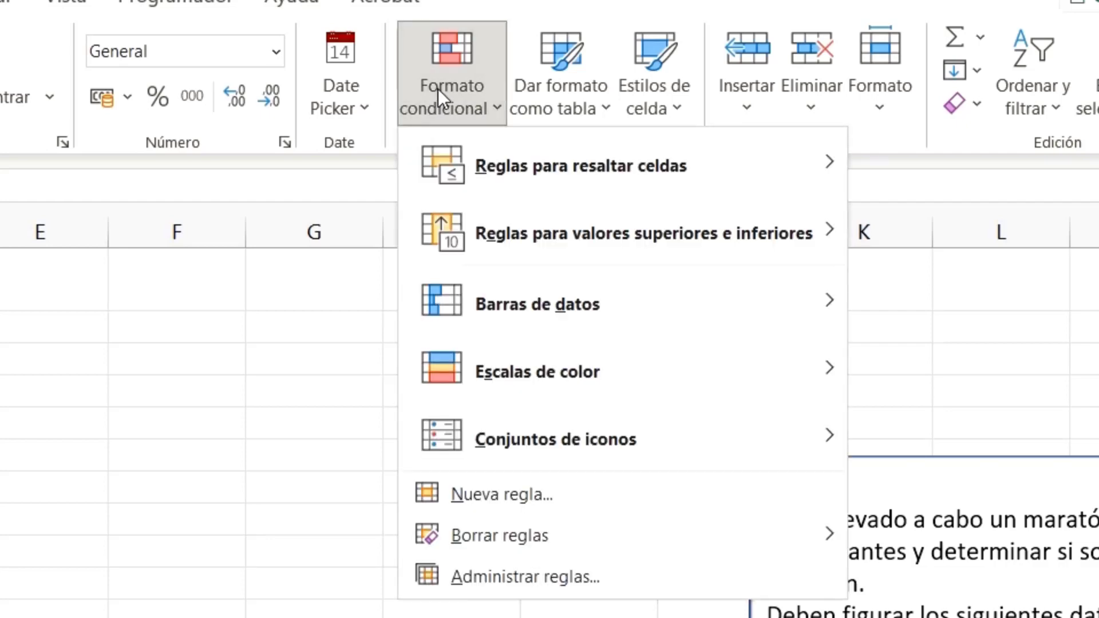
- Create a formula rule =y($B2>=35;$D2>=18.26) with fixed columns and relative rows
left_click(483, 490)
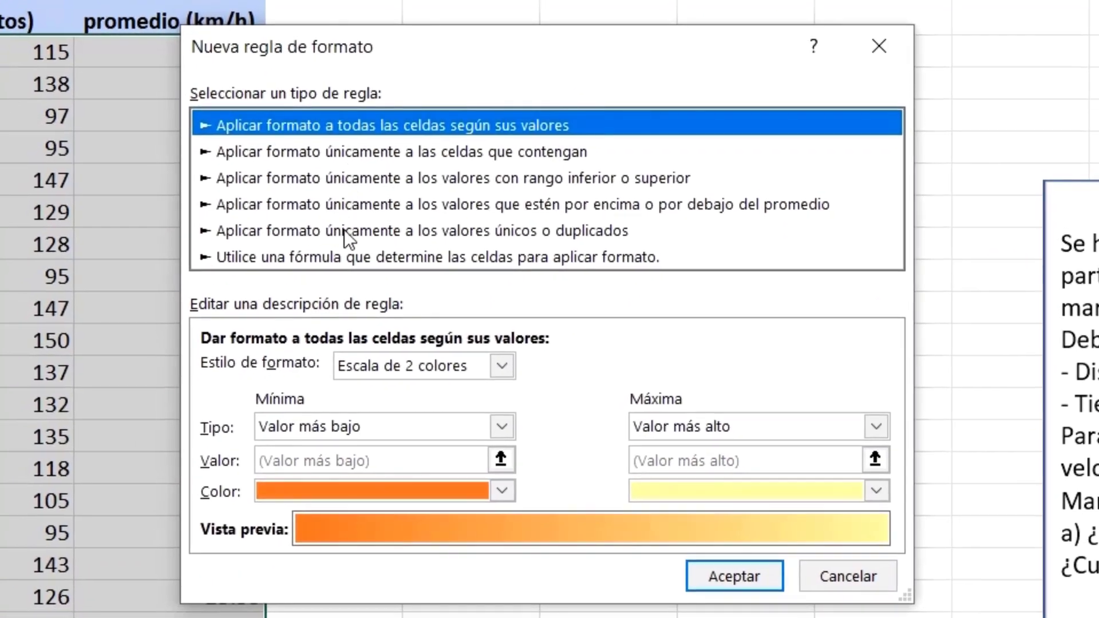
left_click(355, 259)
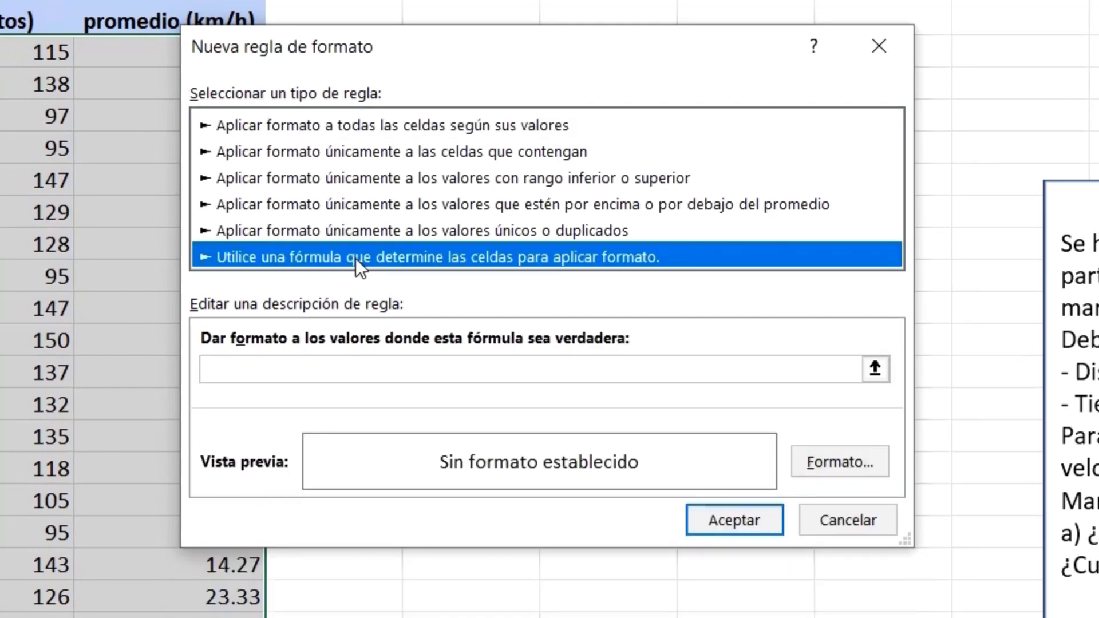
left_click(274, 368)
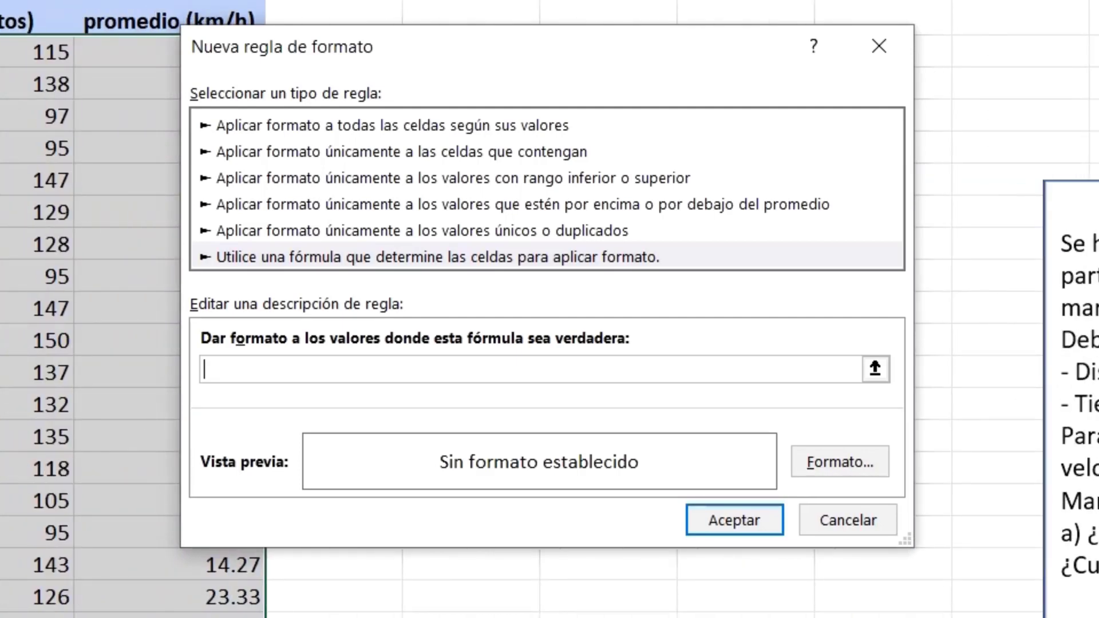
type("=y")
type("(")
type("$B$2")
type(">=")
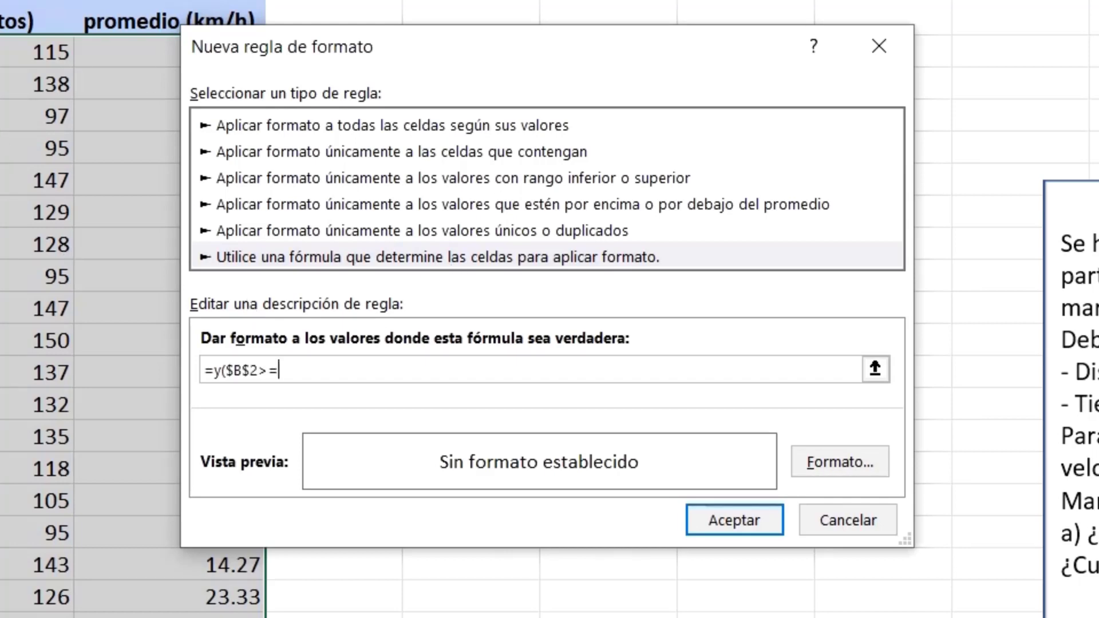
type("35")
type(";")
left_click(120, 48)
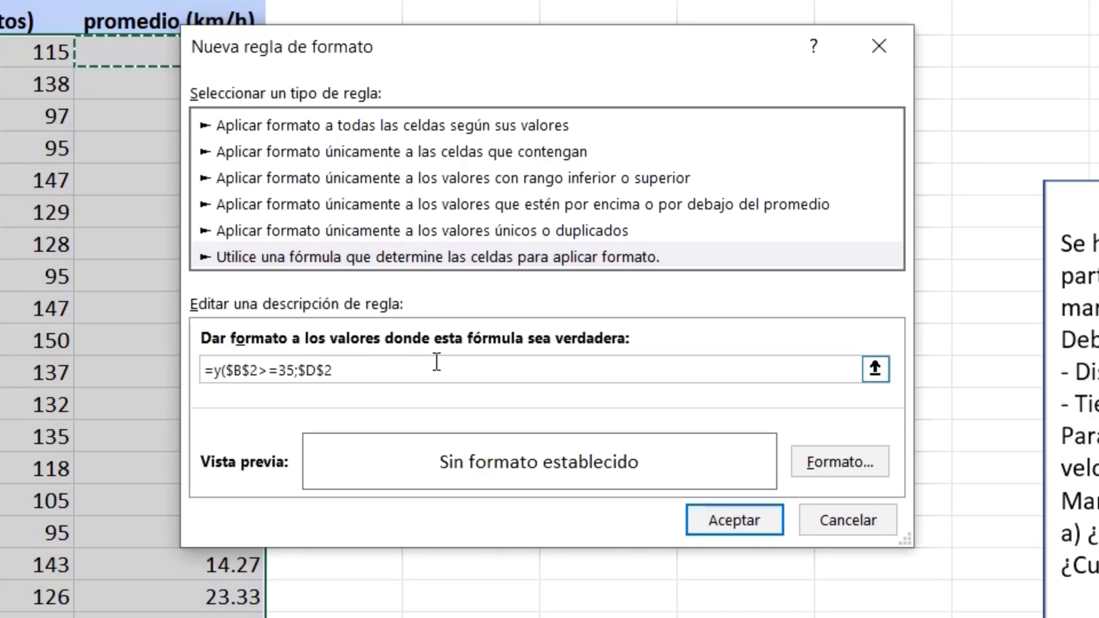
type(">=18.26")
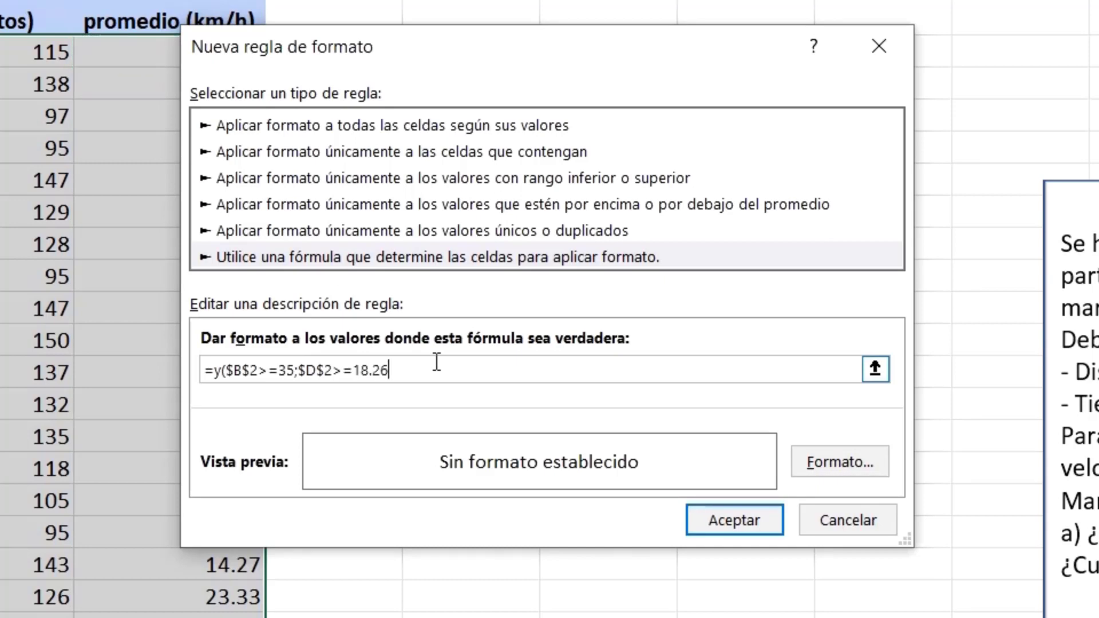
type(")")
left_click(245, 370)
key("Delete")
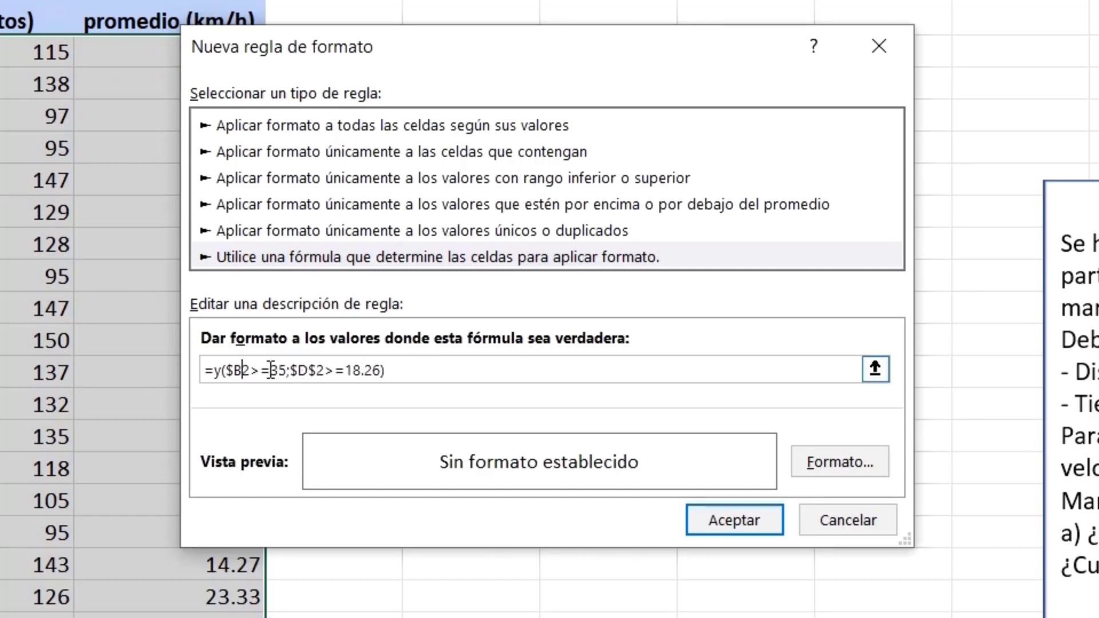
left_click(309, 370)
key("Delete")
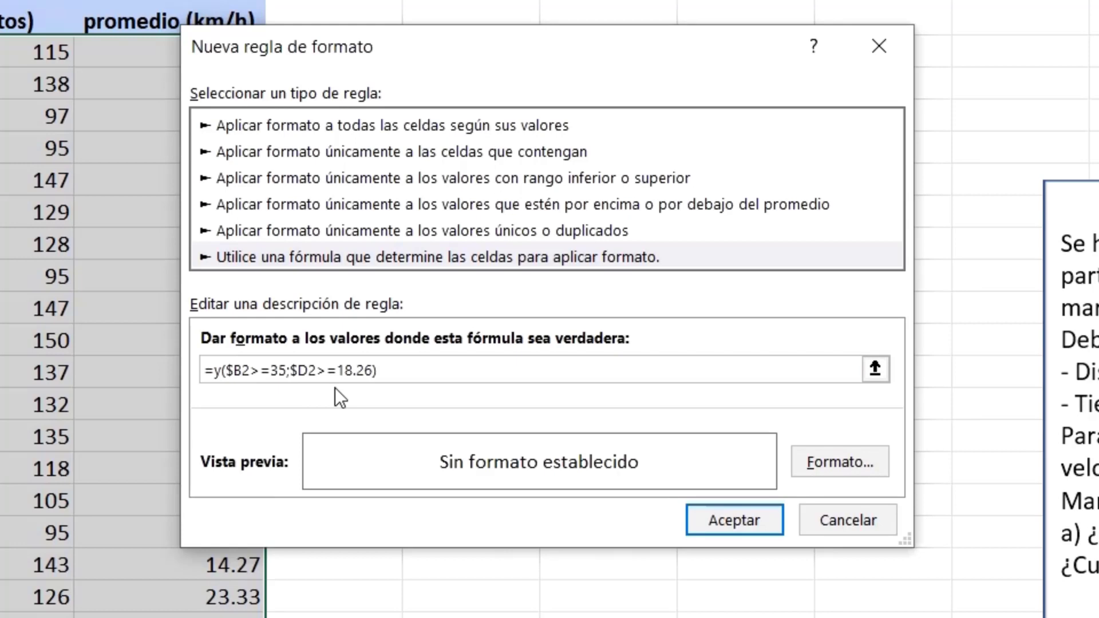
- Give the rule a red fill and apply it to the participant table
left_click(825, 462)
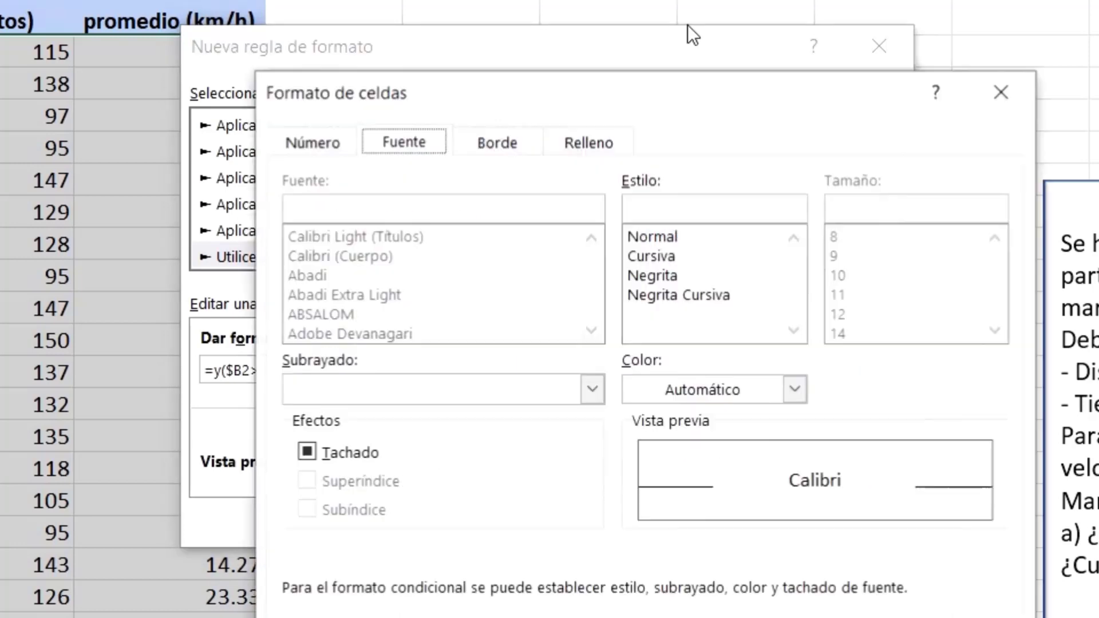
left_click(592, 142)
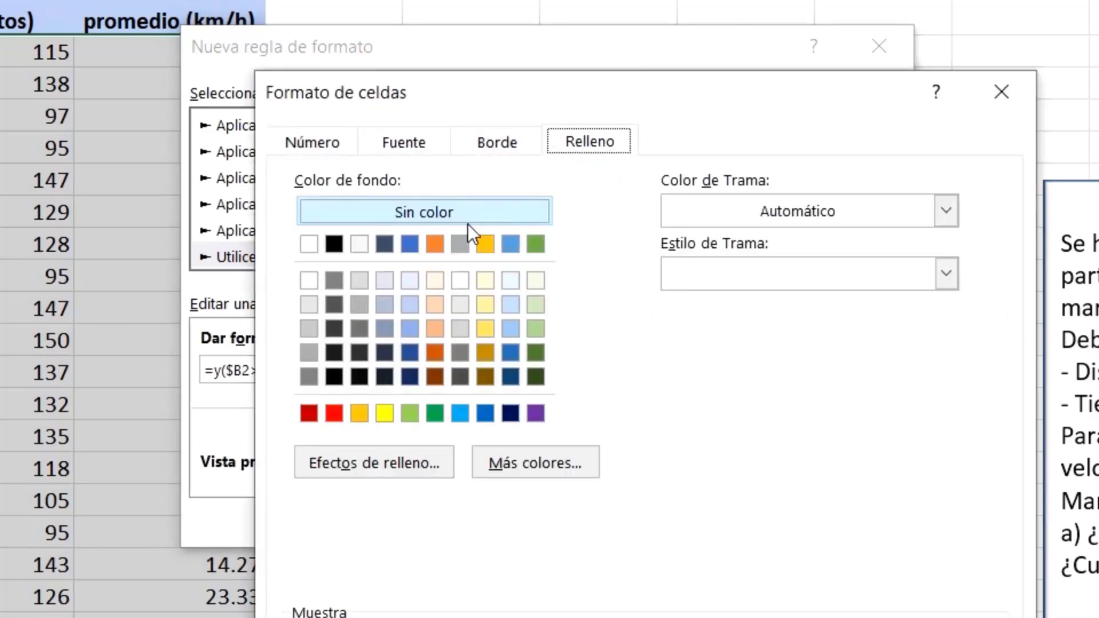
left_click(335, 413)
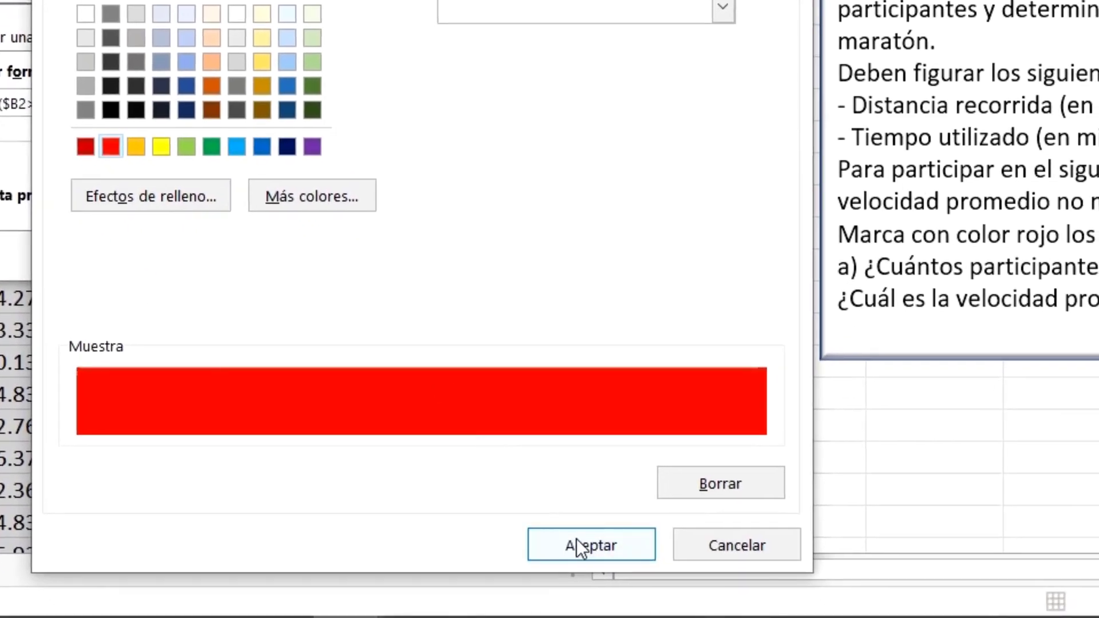
left_click(576, 540)
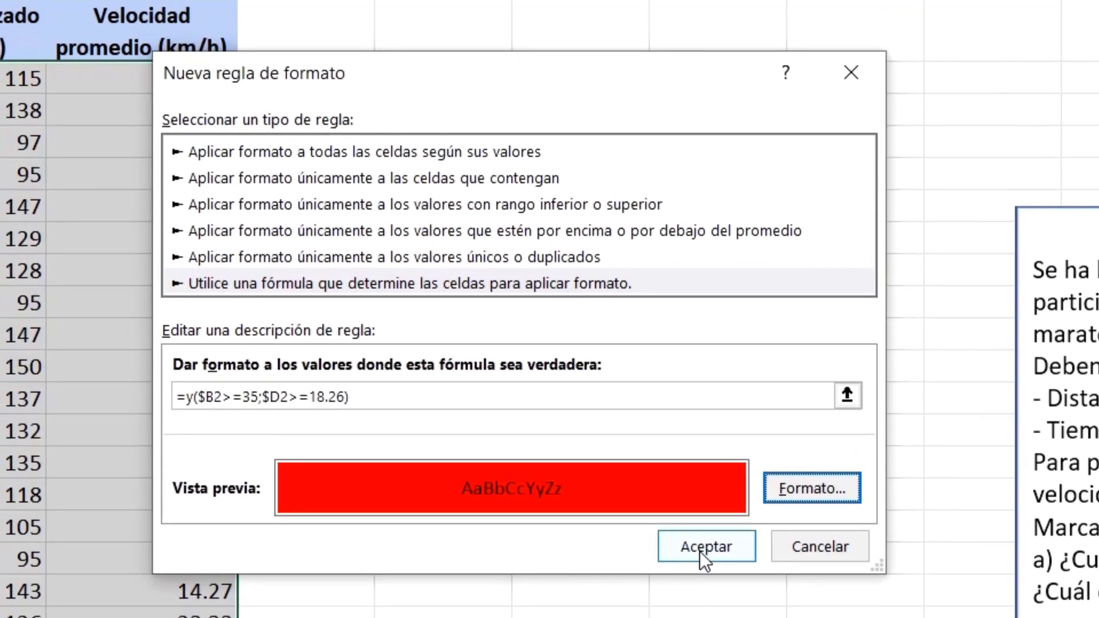
left_click(546, 307)
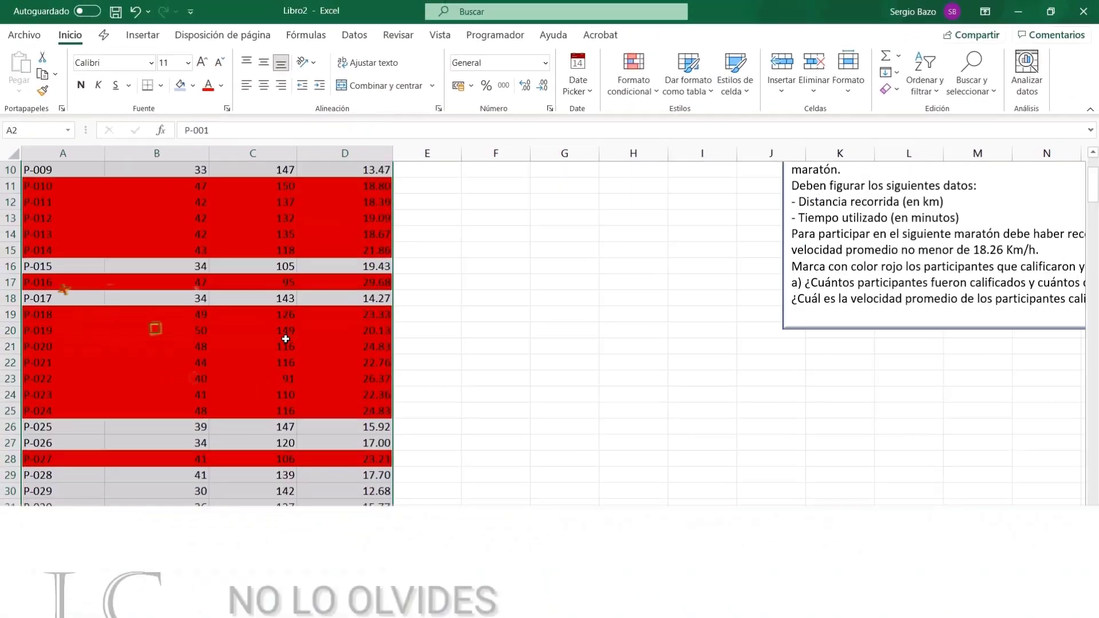
scroll(284, 342, "down", 4)
scroll(285, 342, "down", 7)
scroll(285, 343, "up", 14)
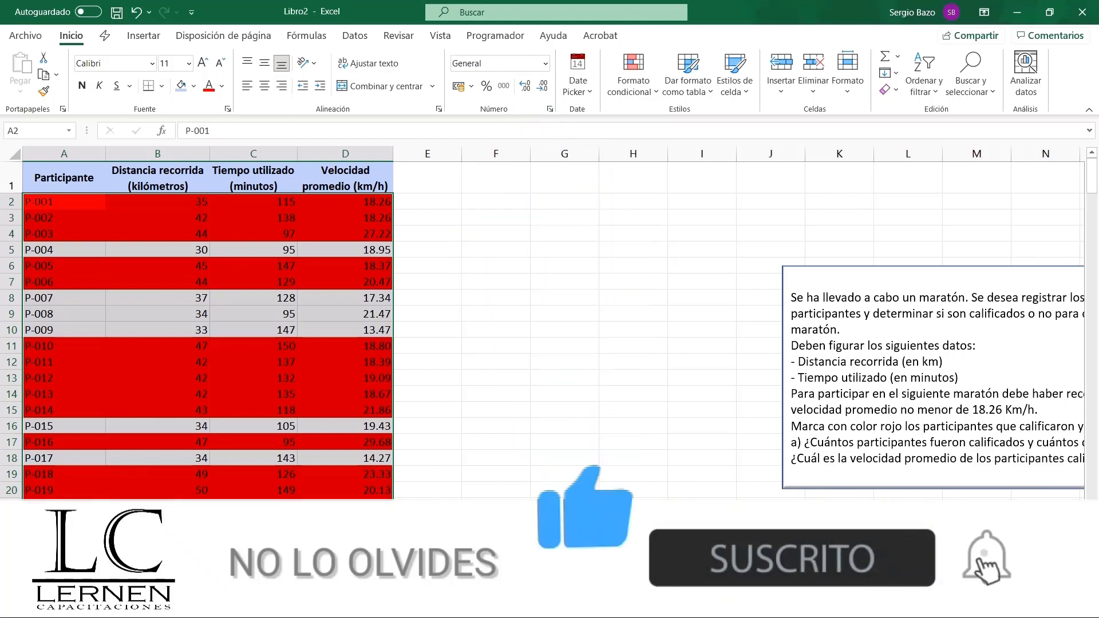
scroll(554, 323, "right", 2)
left_click_drag(856, 593, 869, 599)
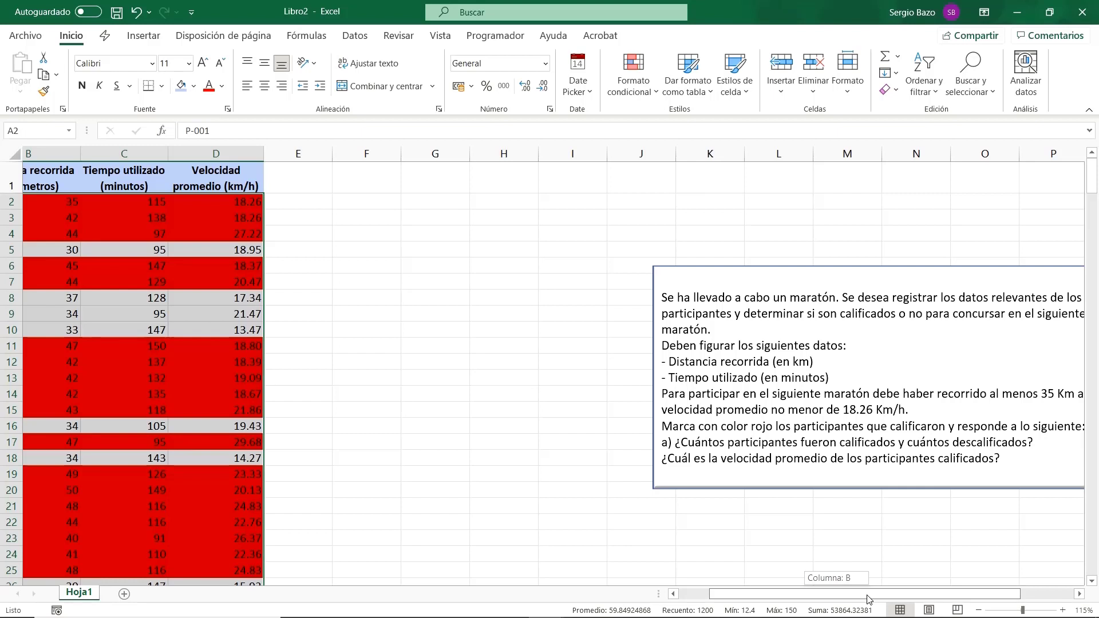
mouse_move(869, 599)
left_mouse_down()
mouse_move(799, 604)
mouse_move(797, 572)
left_mouse_up()
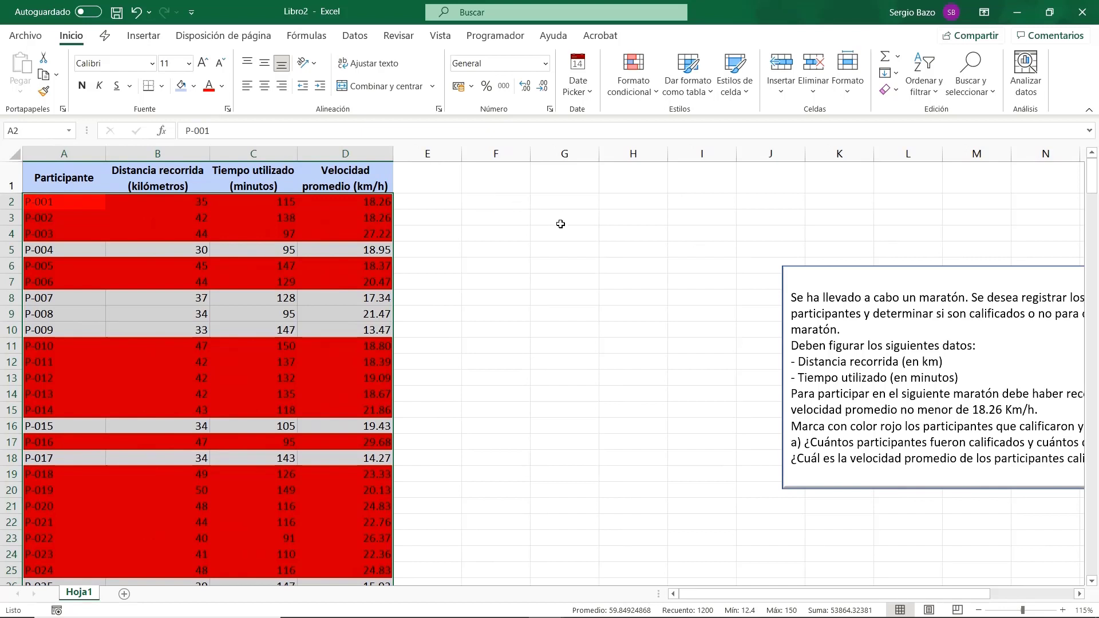
- Enter the summary labels Calificados in G2 and Descalificados in G3
left_click(551, 204)
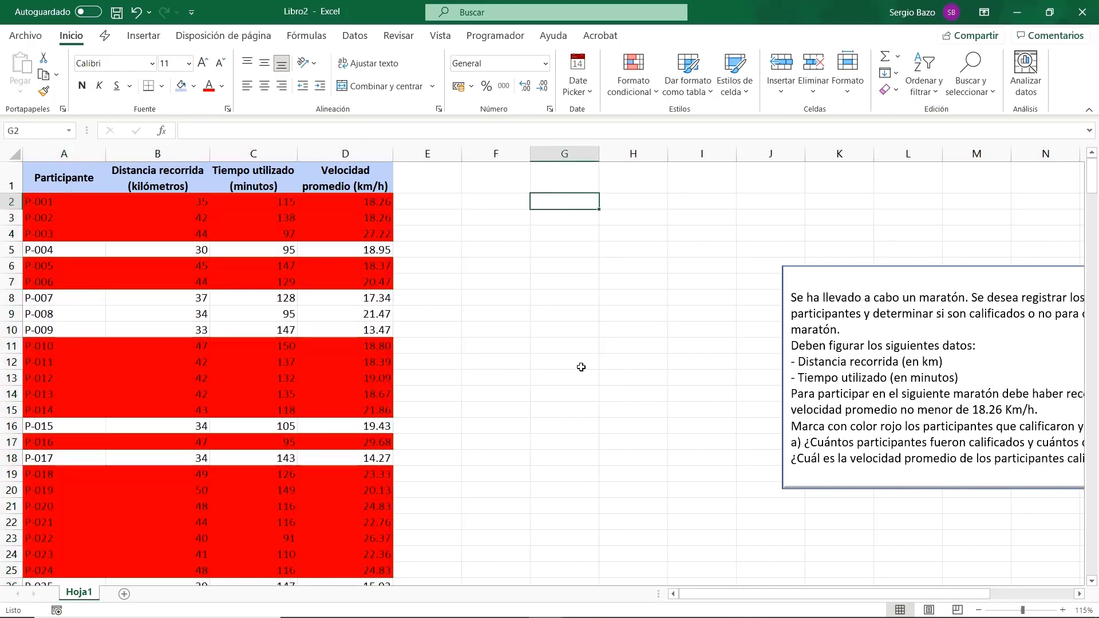
type("Calificados")
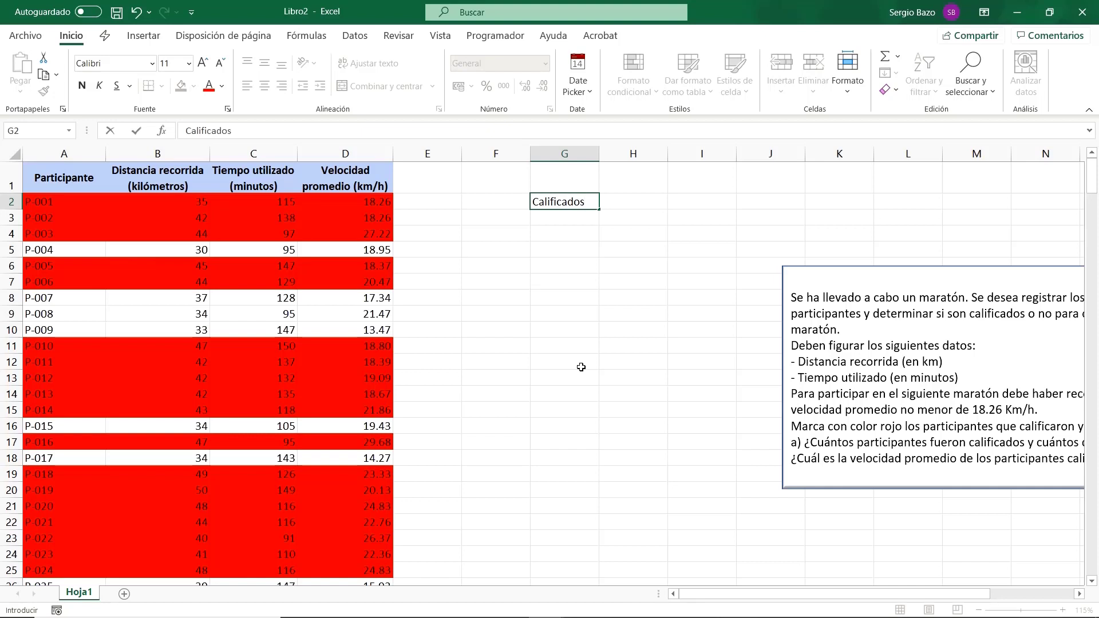
key("Return")
type("Des")
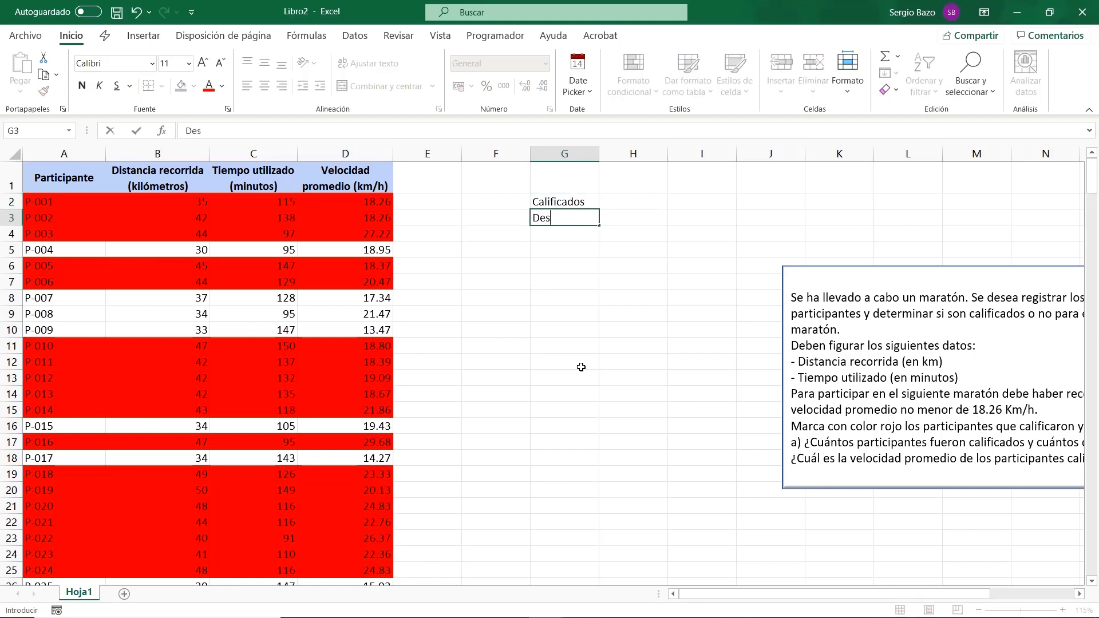
type("calificados")
key("Return")
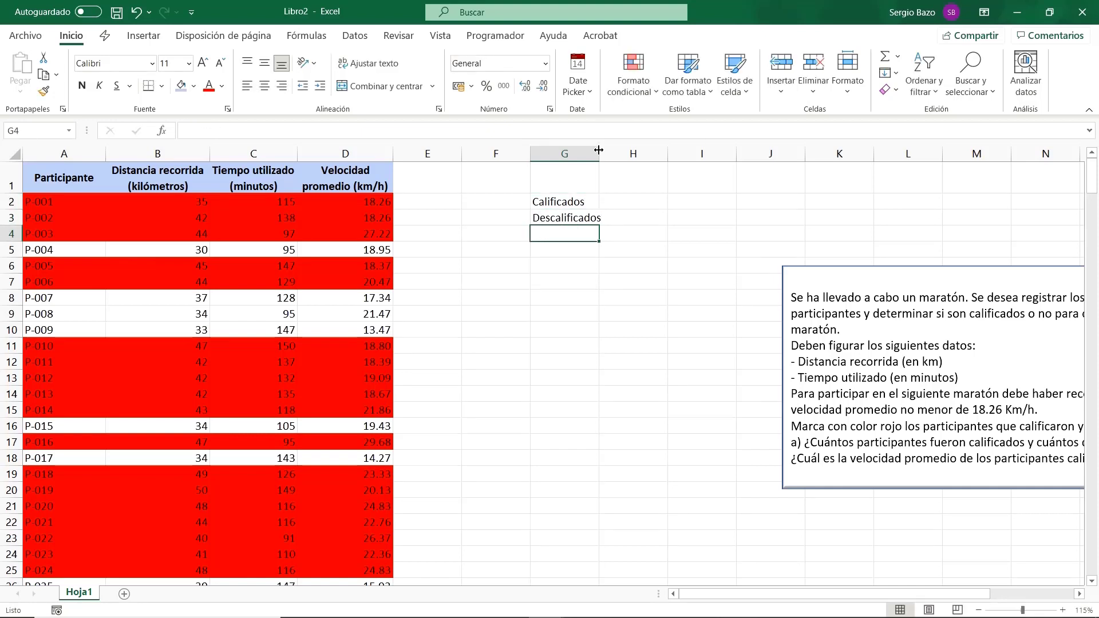
- Enter =CONTAR.SI.CONJUNTO(B2:B301;">=35";D2:D301;">=18.26") in H2, returning 186
left_click(630, 202)
scroll(806, 464, "up", 6, "ctrl")
type("=")
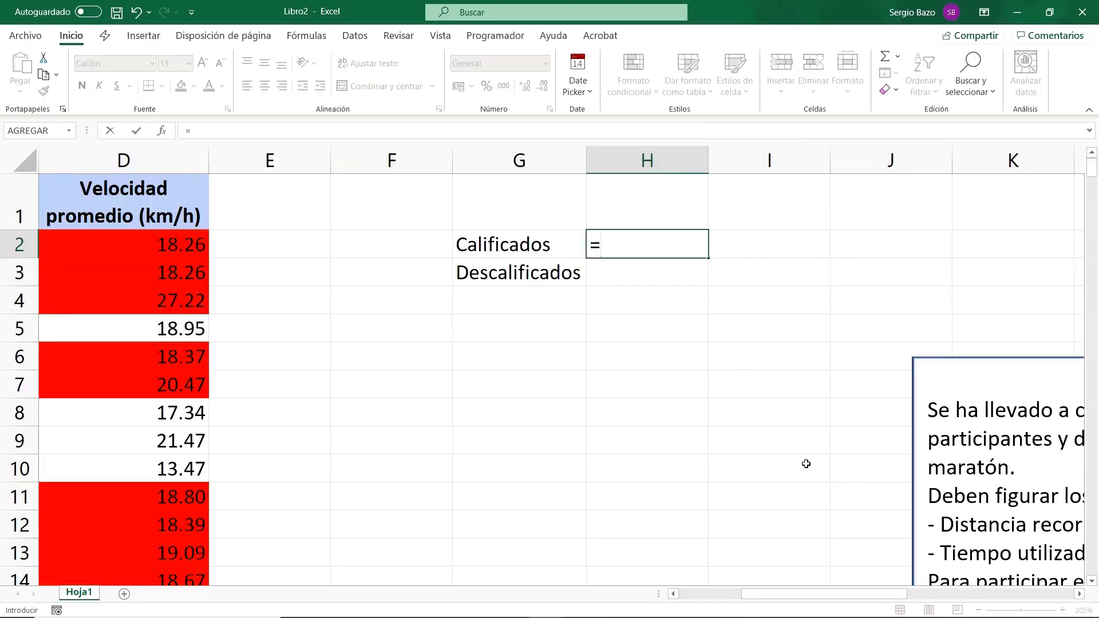
type("contar")
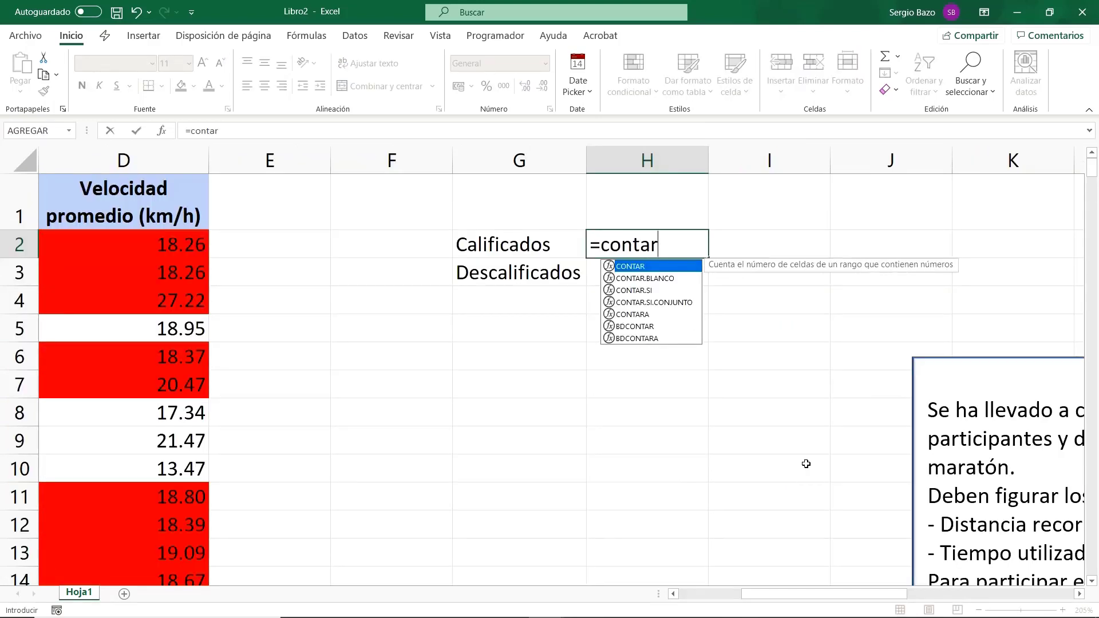
key("Down")
key("Down")
key("Down")
key("Tab")
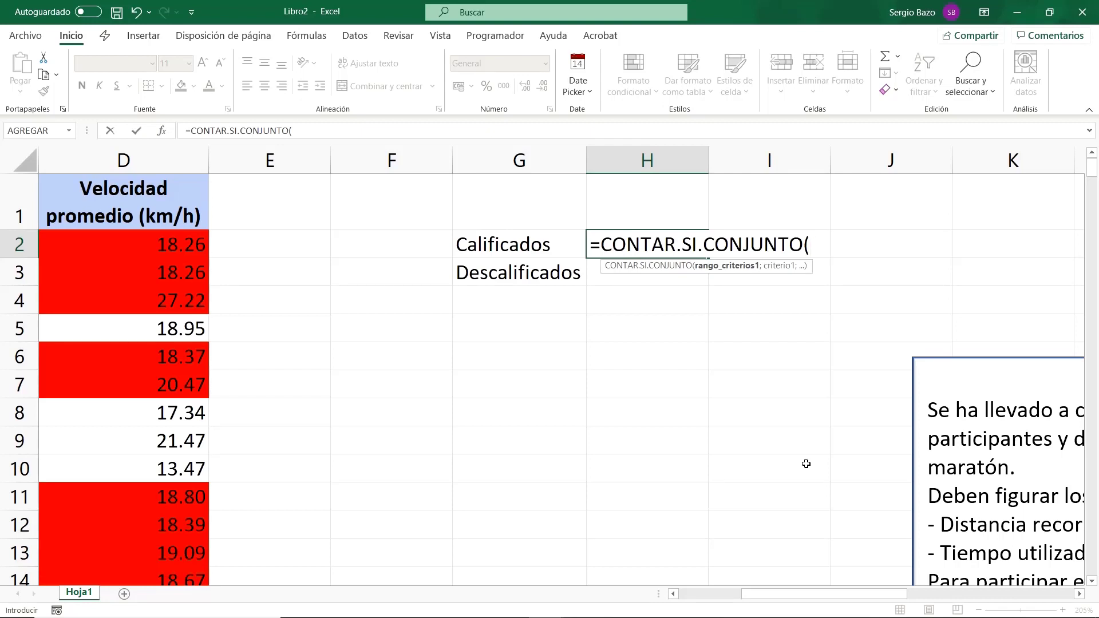
scroll(235, 166, "left", 3)
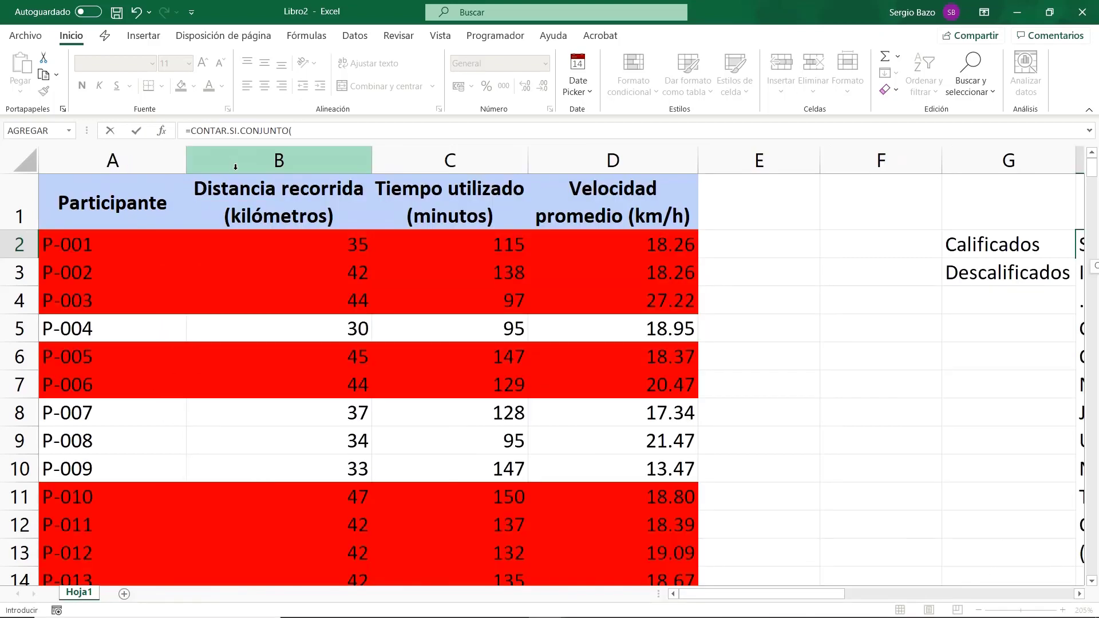
left_click(297, 241)
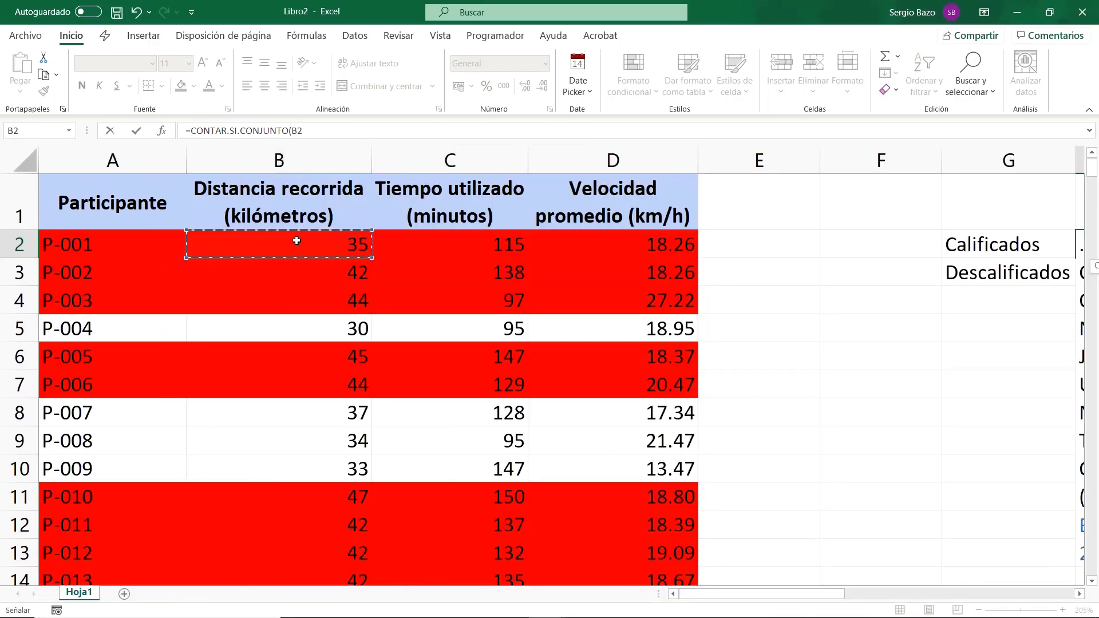
key("ctrl+shift+Down")
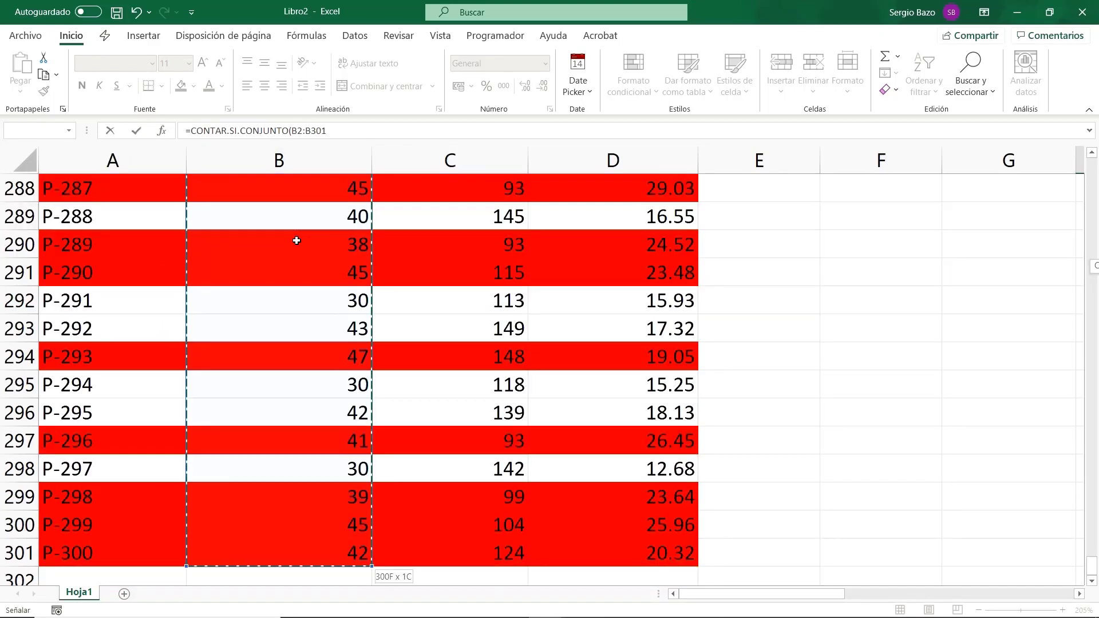
type(";\"")
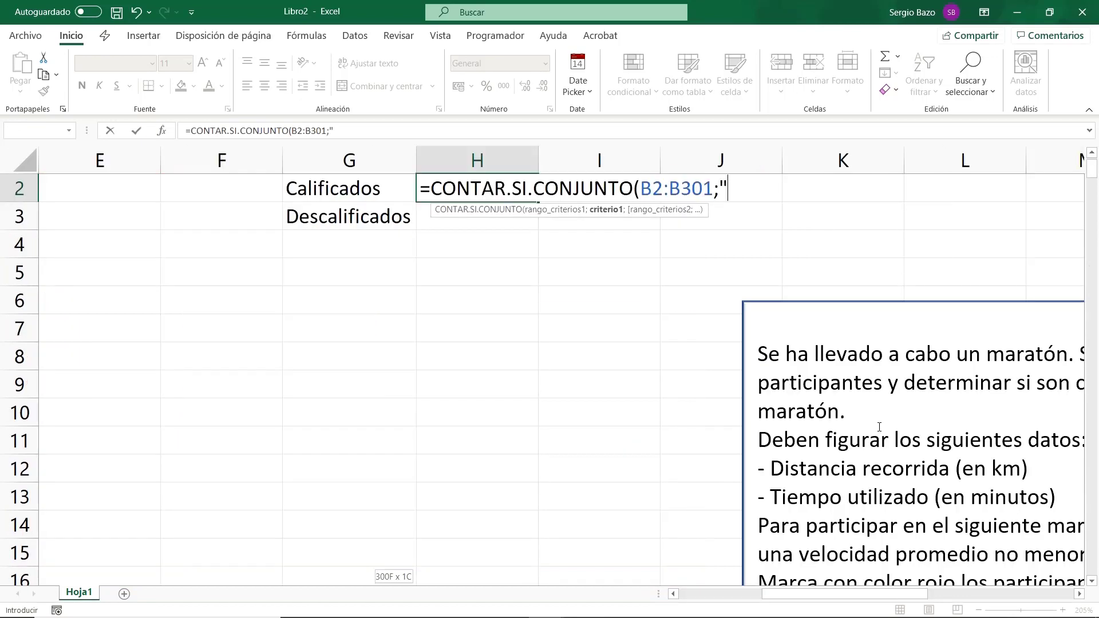
type(">=")
type("35\";")
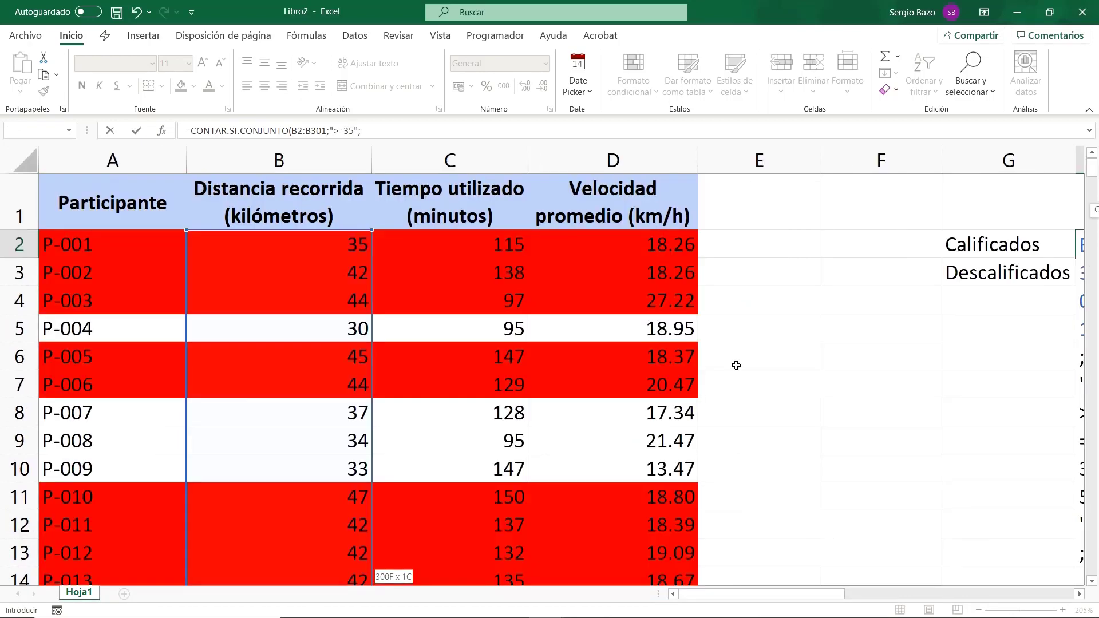
left_click(636, 248)
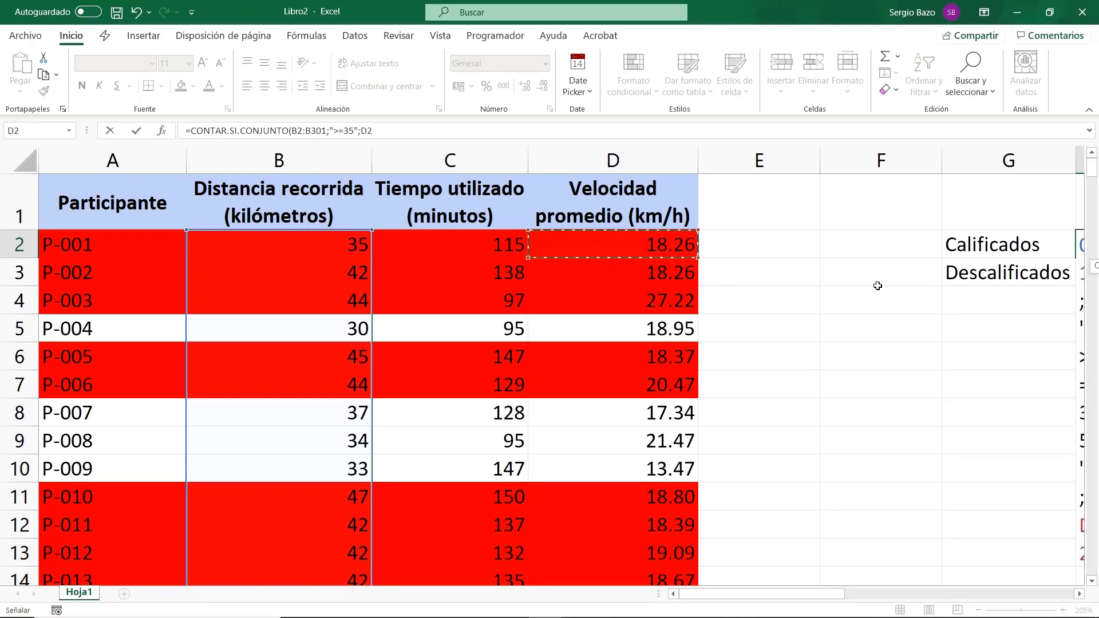
key("ctrl+shift+Down")
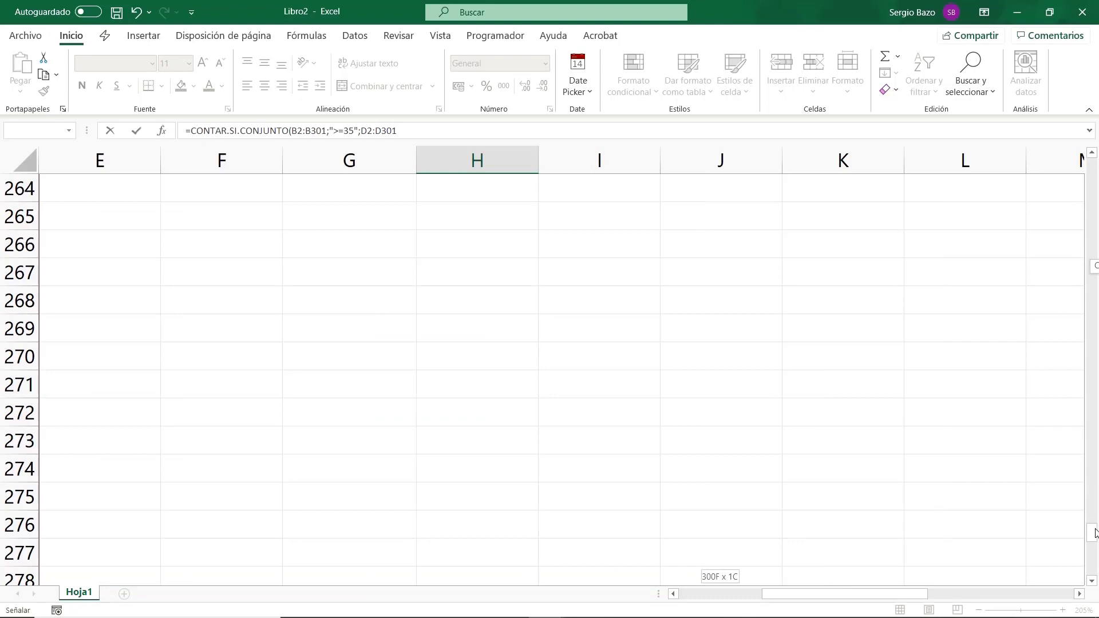
type(";\">")
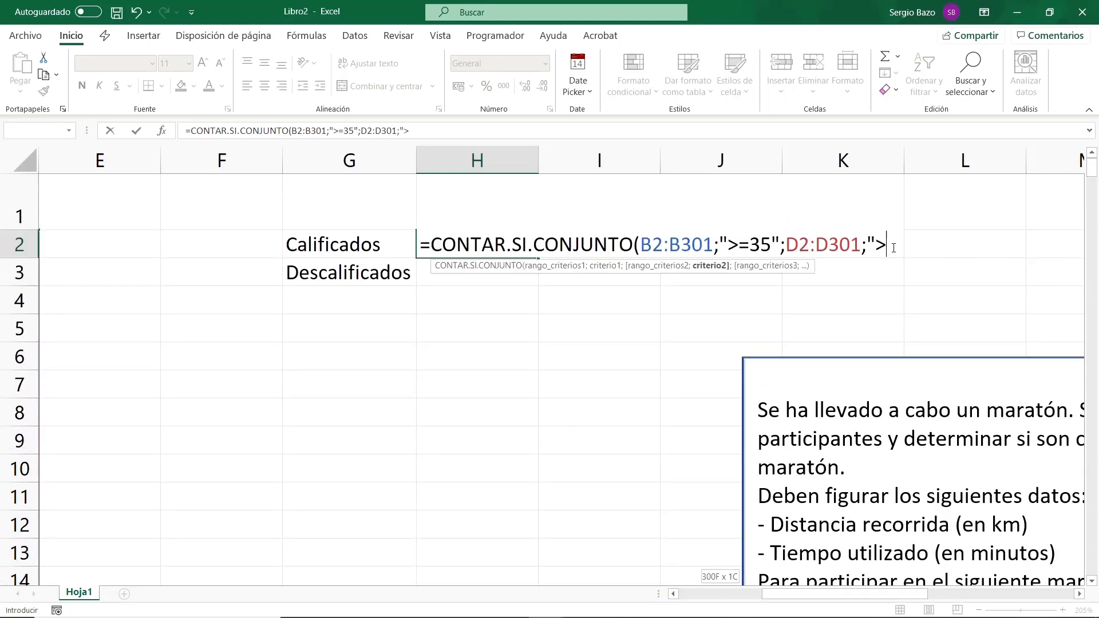
type("=1")
type("8.2")
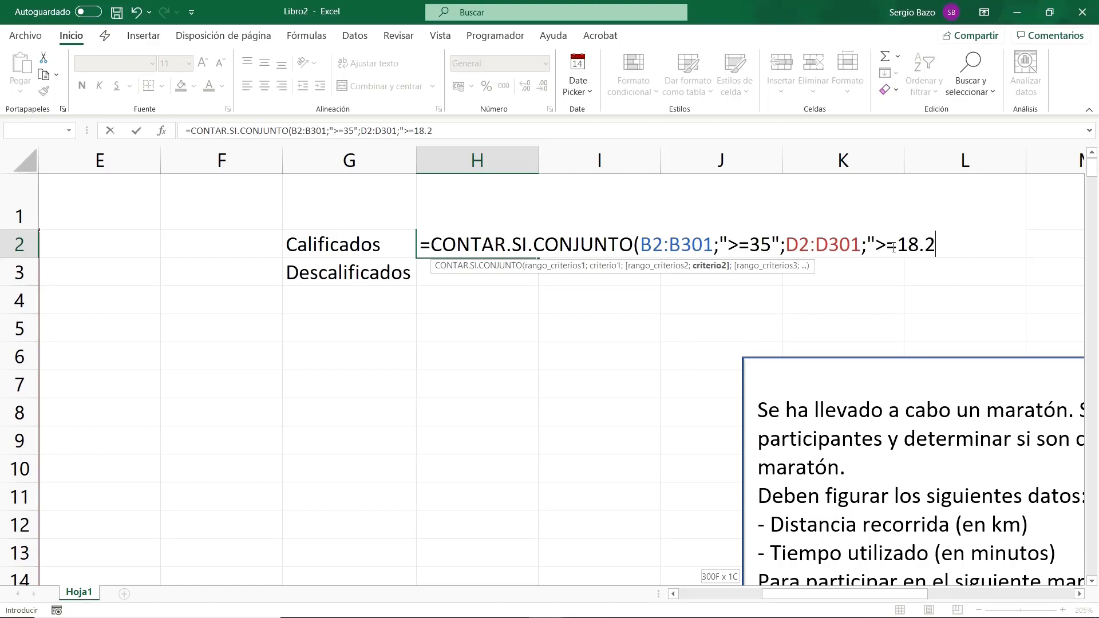
type("6\")")
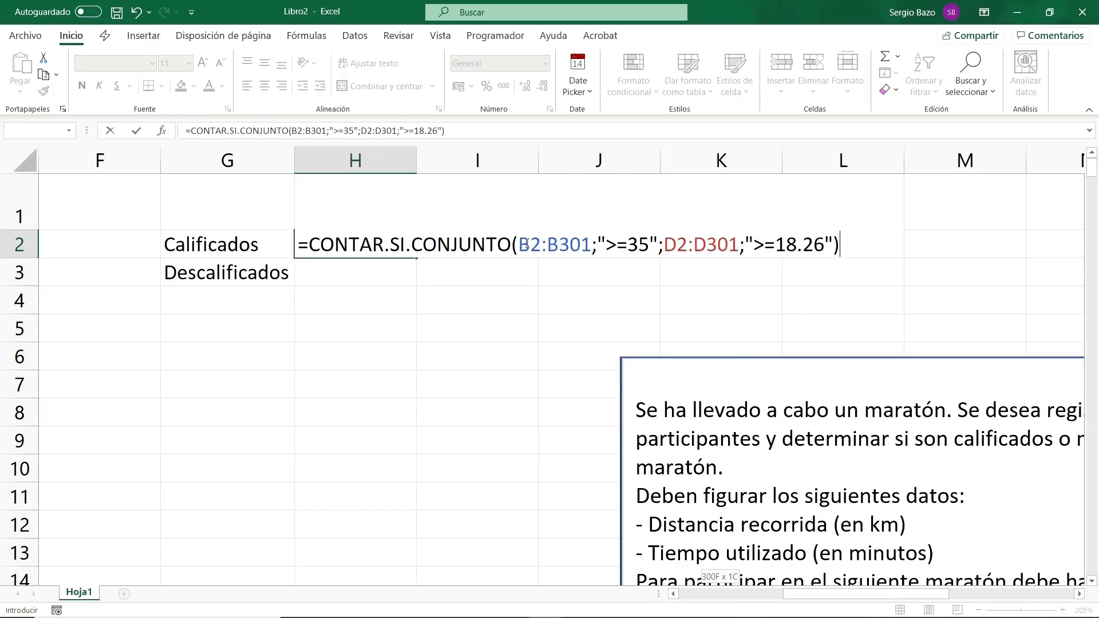
left_click(857, 243)
key("Return")
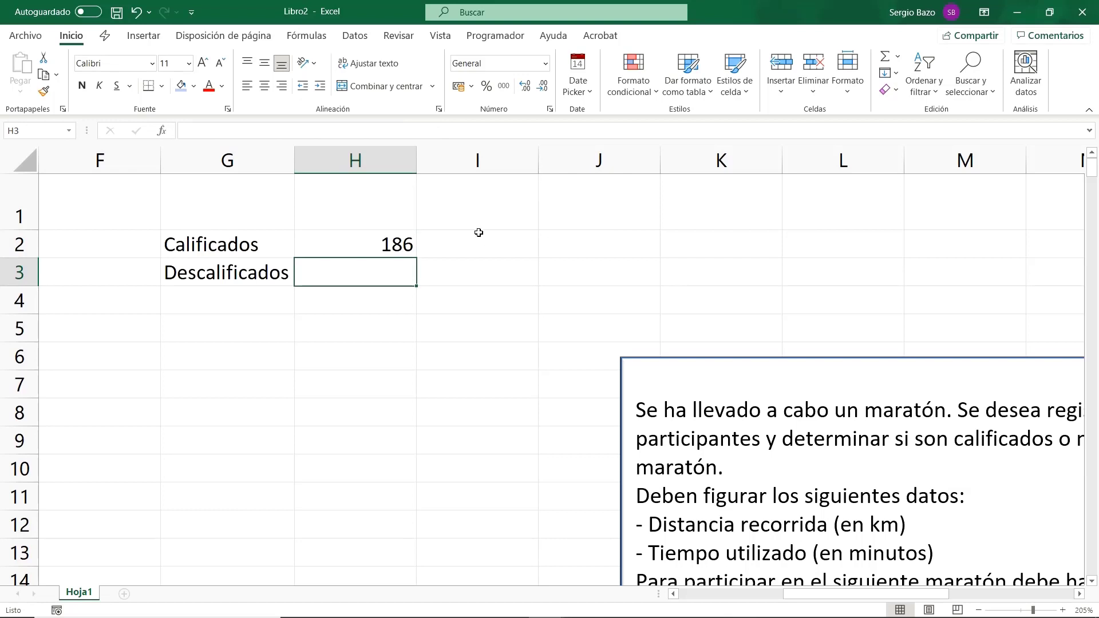
left_click(377, 245)
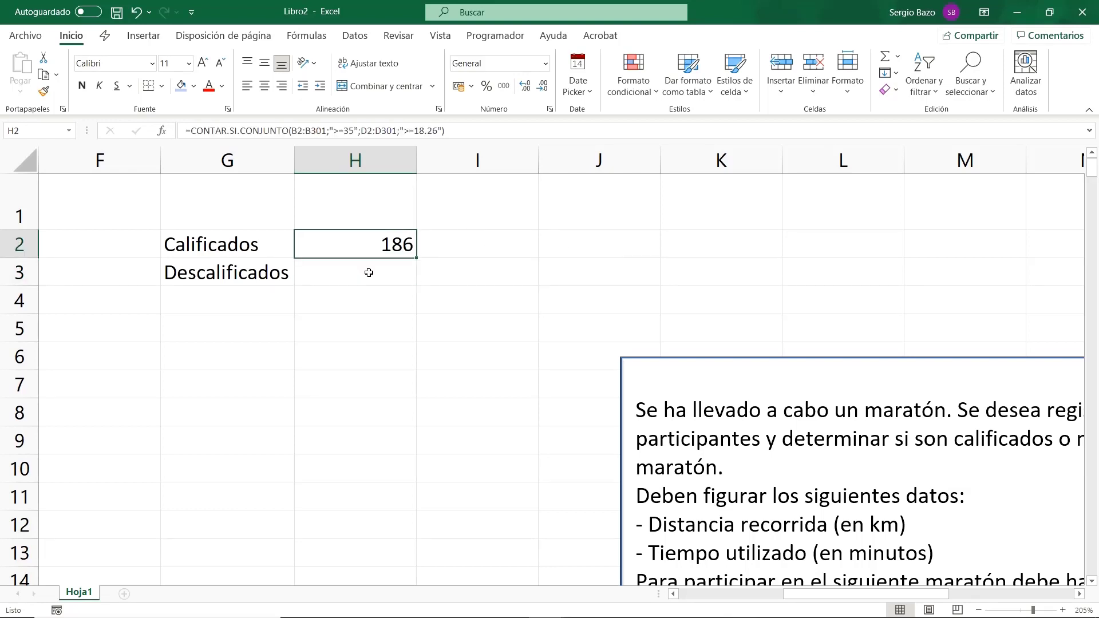
- Enter =300-H2 in H3 so it shows 114 disqualified participants
left_click(368, 272)
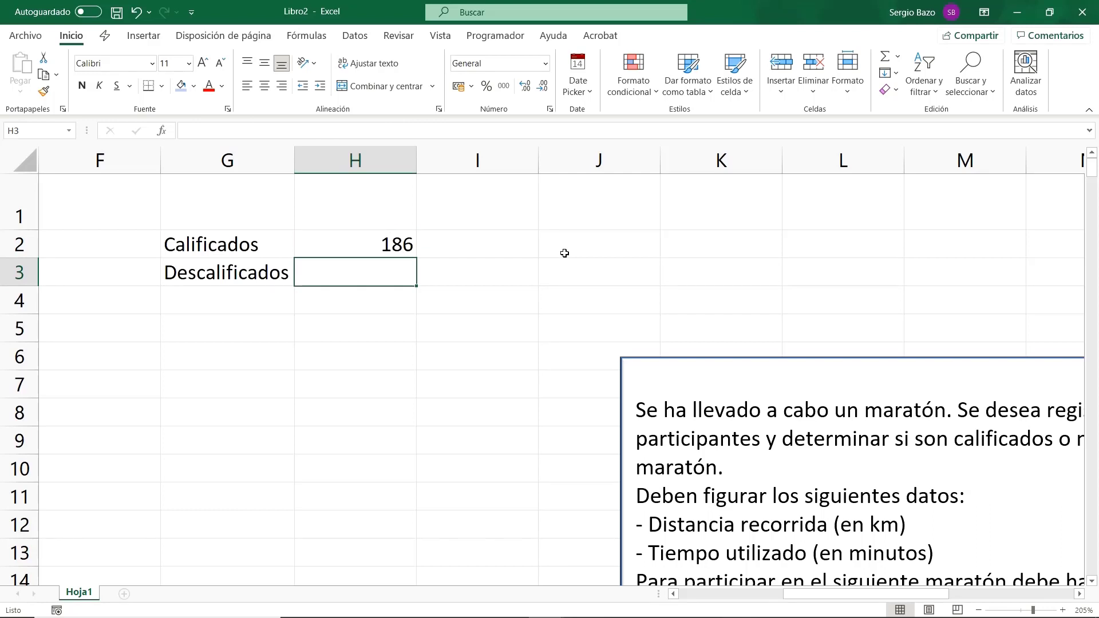
type("=300")
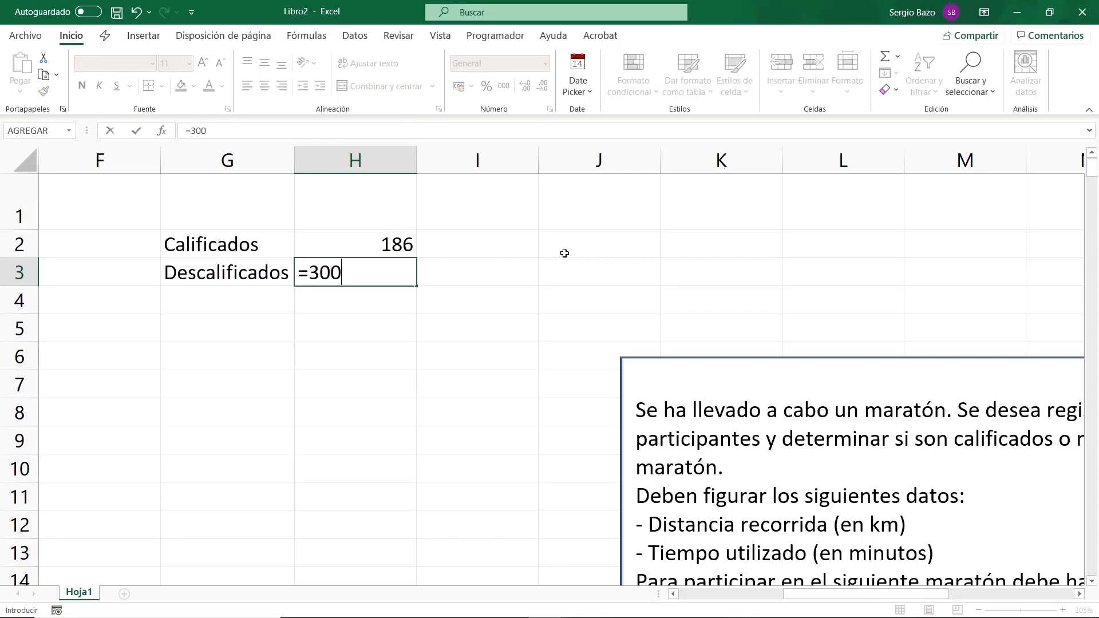
type("-")
left_click(353, 238)
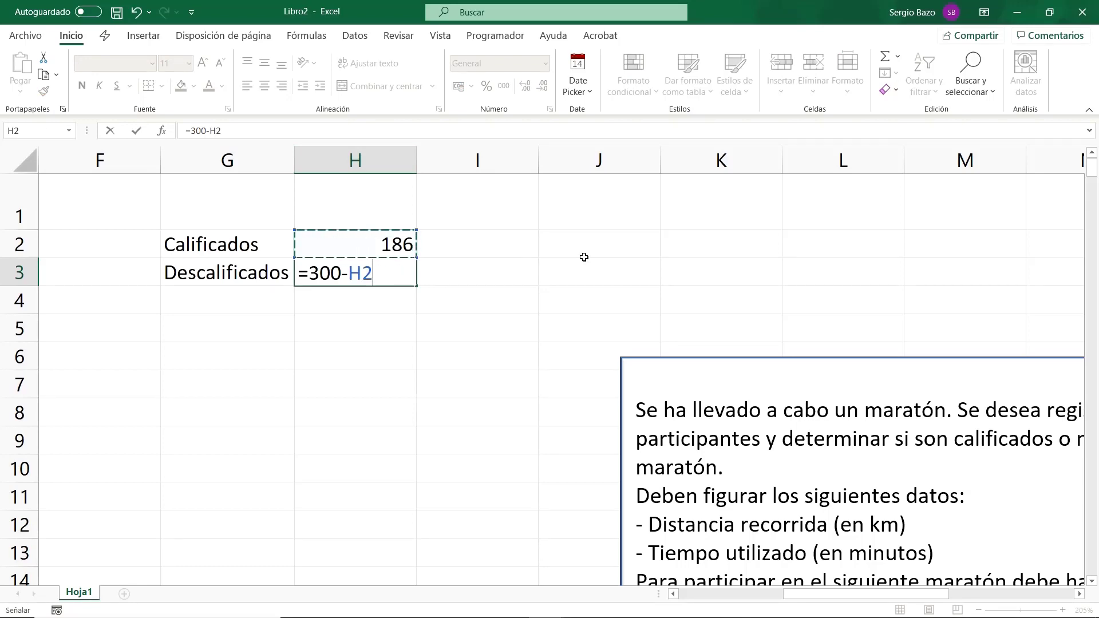
key("Return")
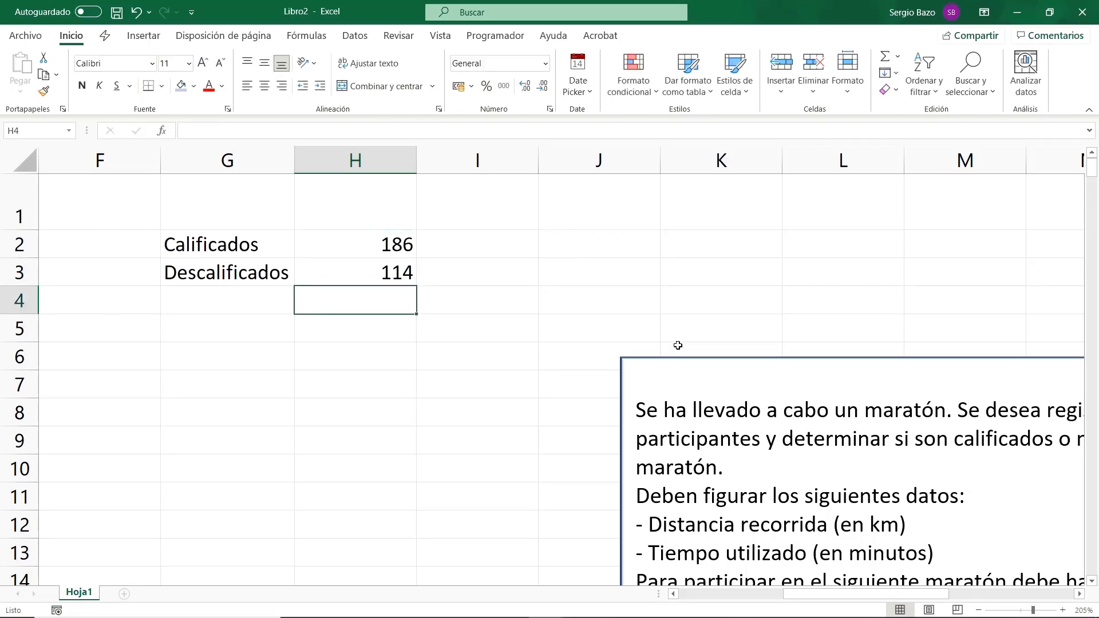
scroll(745, 401, "down", 2)
scroll(745, 401, "down", 1)
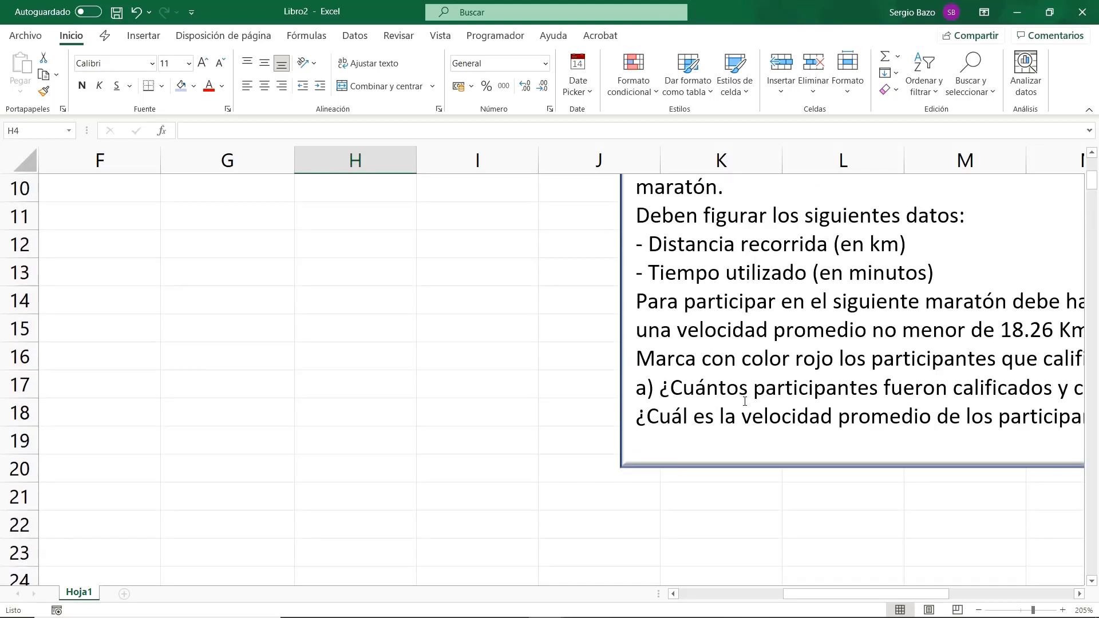
mouse_move(820, 594)
left_mouse_down()
mouse_move(864, 593)
mouse_move(797, 593)
left_mouse_up()
scroll(710, 464, "up", 3)
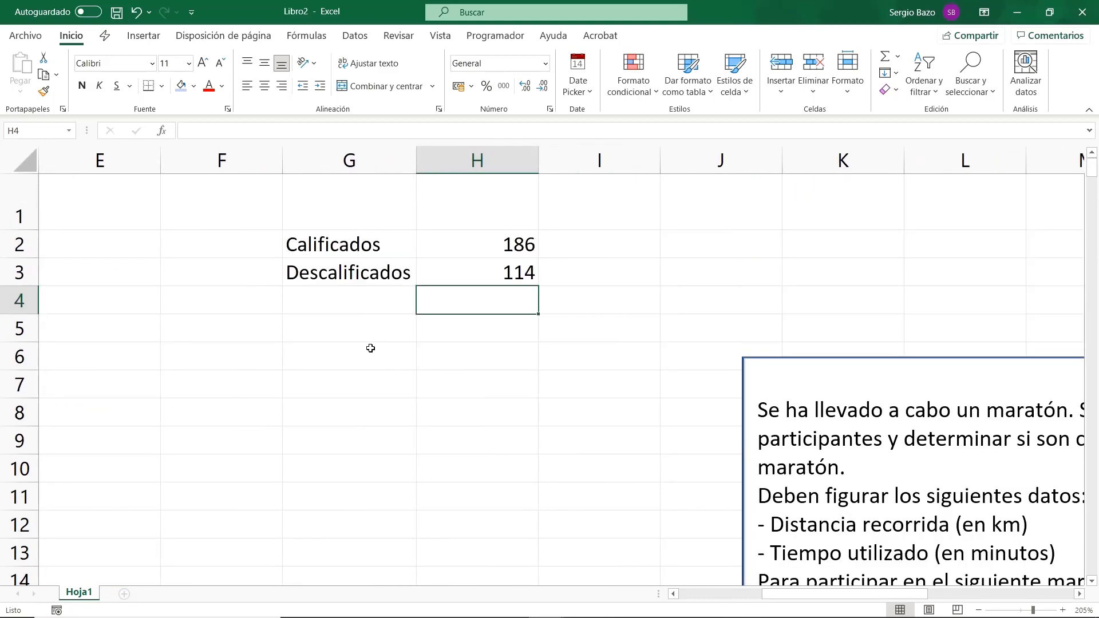
- Label G5 'Vel. Prom. Calificados:' and autofit column G to fit it
left_click(321, 334)
type("Vel. Prom. Calificados:")
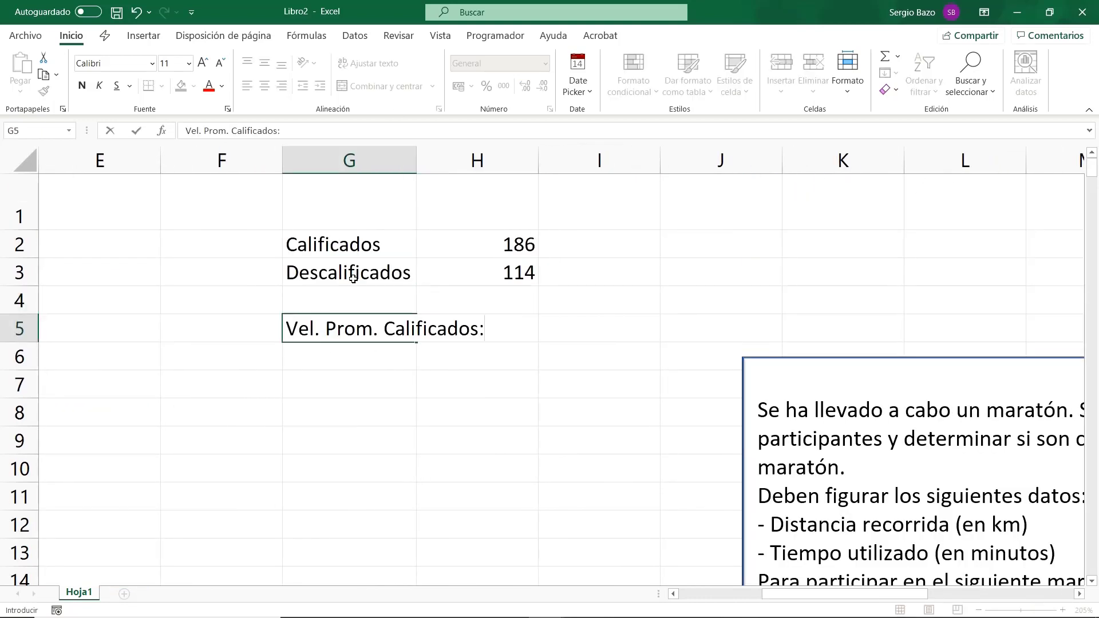
key("Return")
double_click(415, 154)
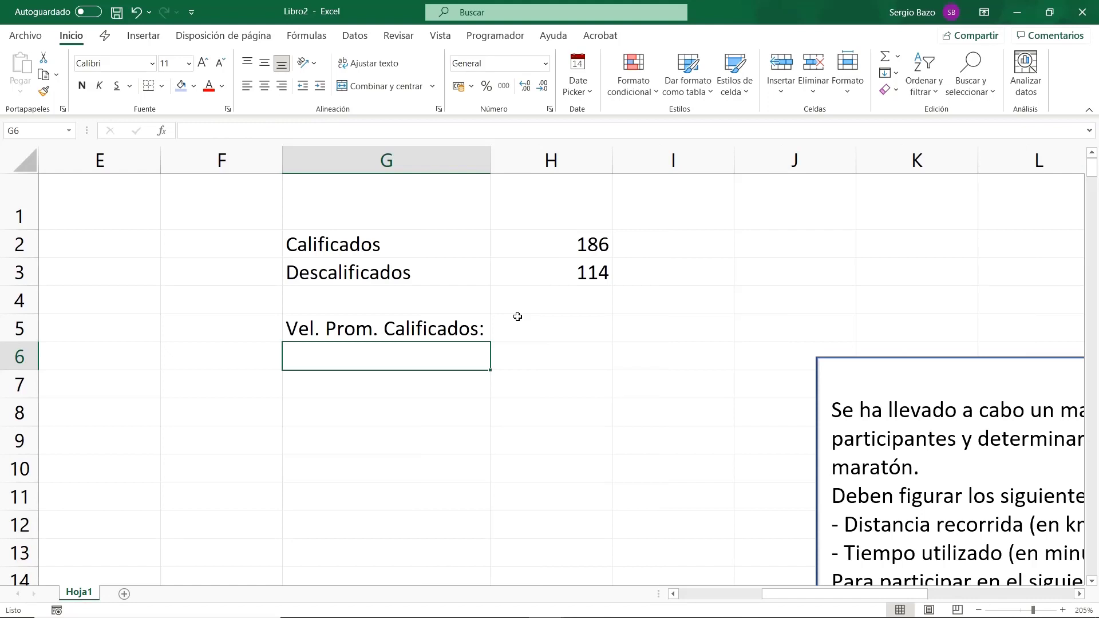
- Copy the criteria text from H2's formula, leaving H2 unchanged
double_click(539, 243)
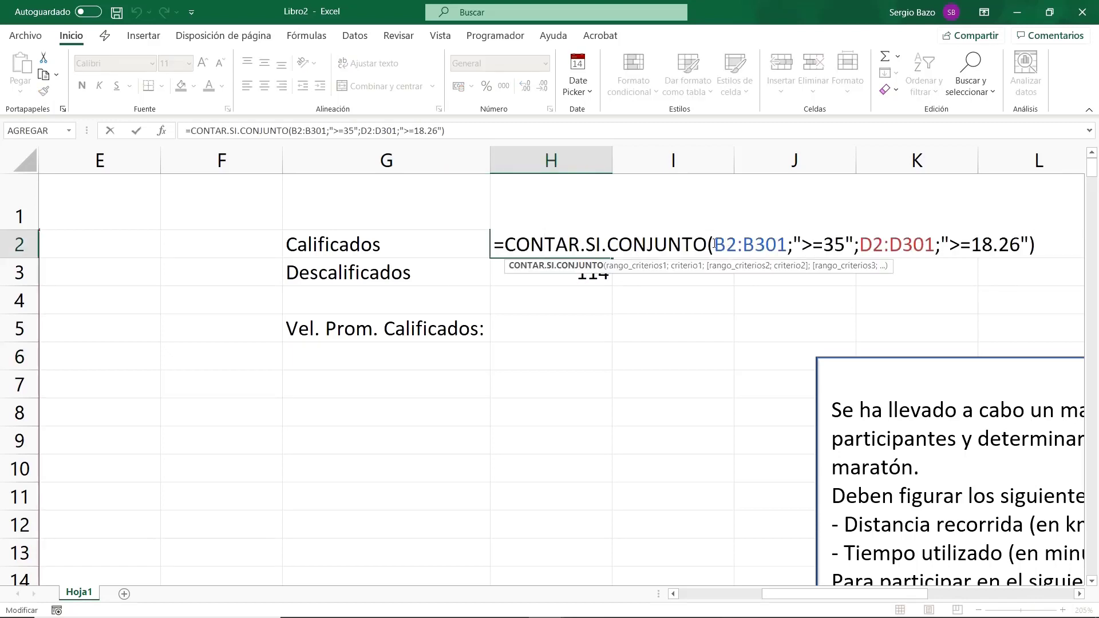
left_click_drag(716, 245, 1030, 250)
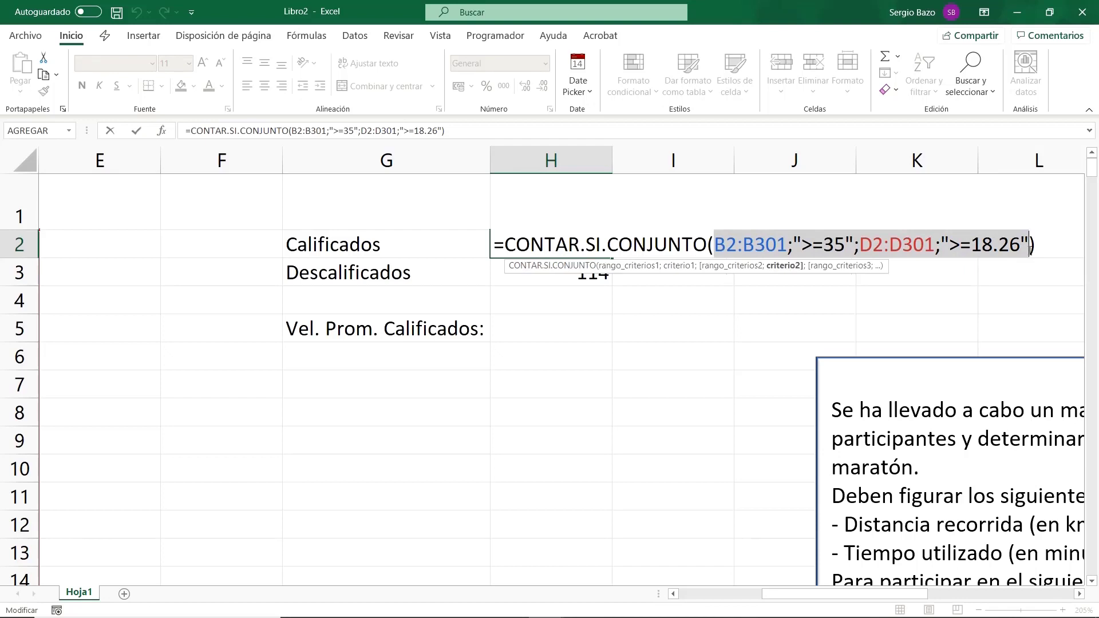
key("ctrl+c")
key("Escape")
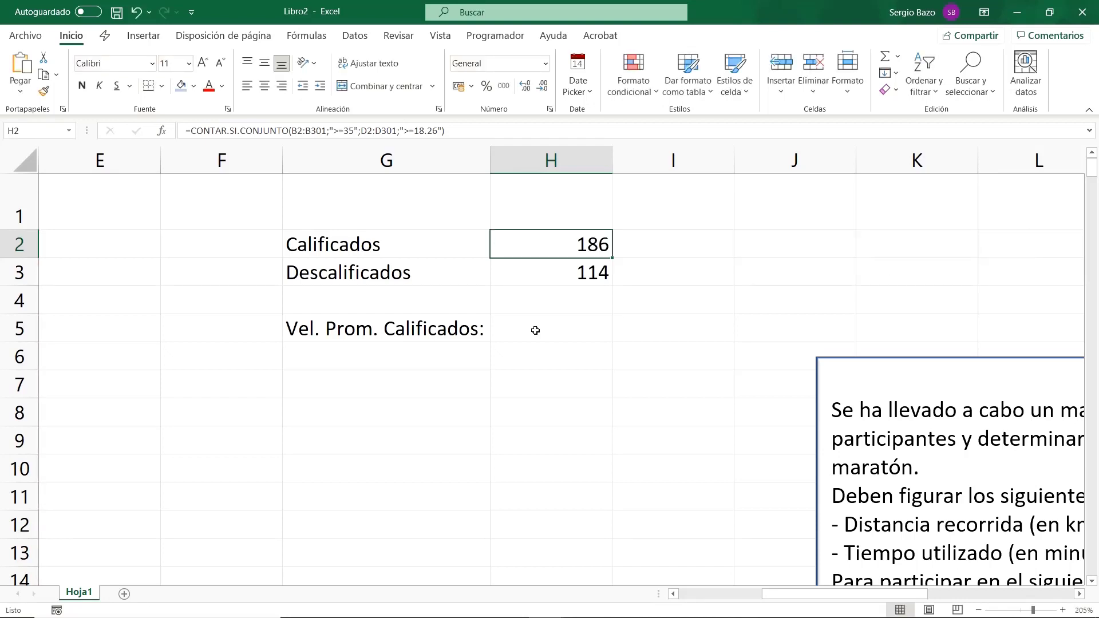
left_click(536, 333)
- Enter =PROMEDIO.SI.CONJUNTO(D2:D301;B2:B301;">=35";D2:D301;">=18.26") in H5, returning 22.8357871
type("=promed")
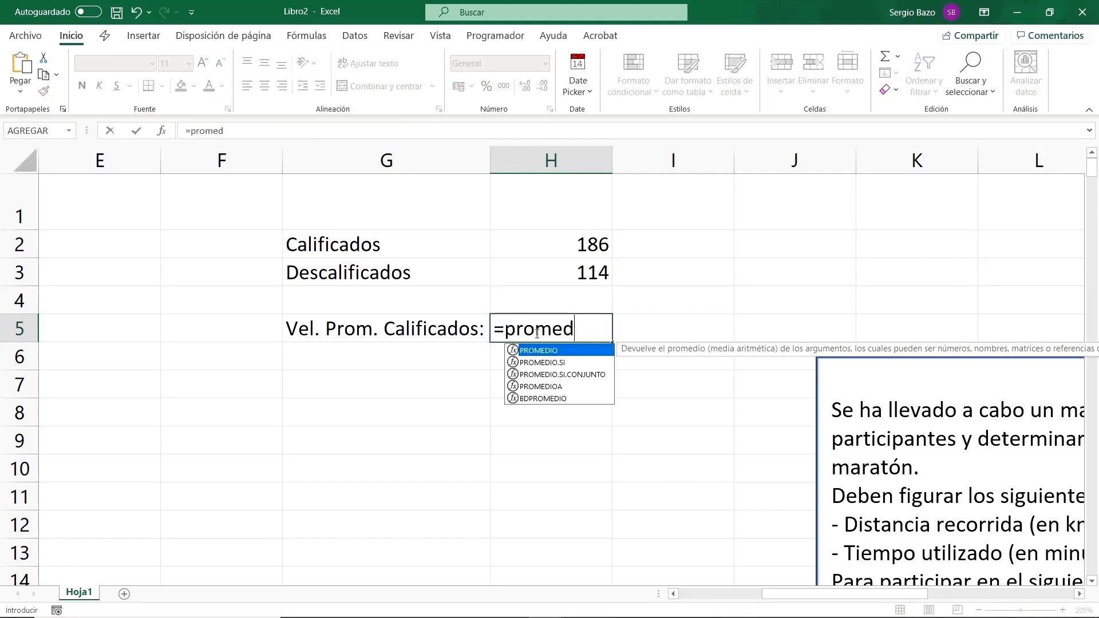
type("io")
key("Down")
key("Down")
key("Tab")
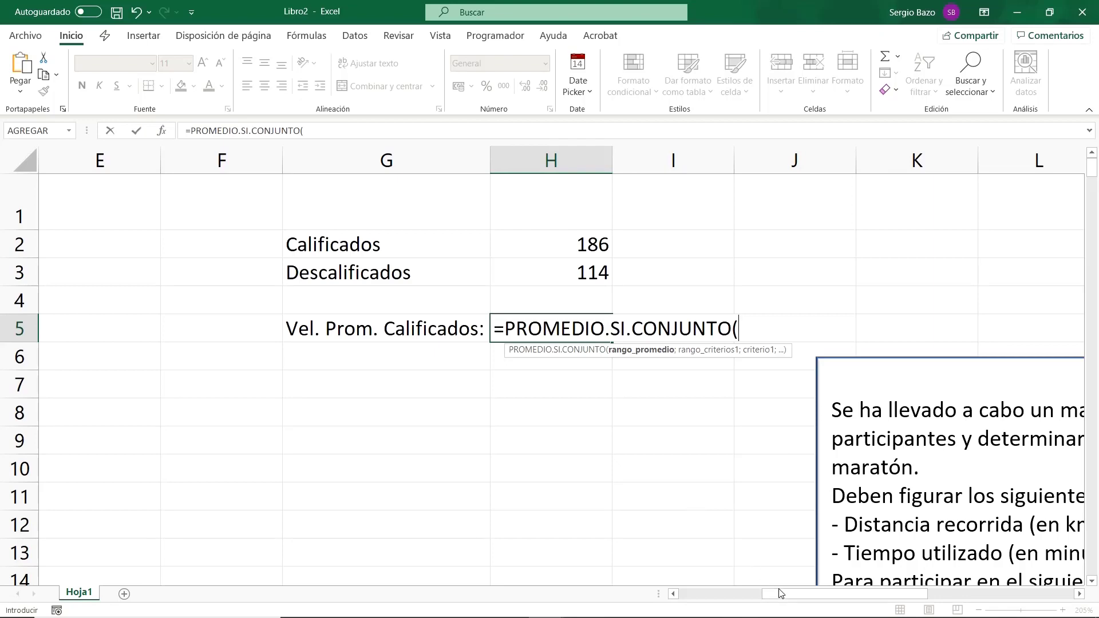
left_click_drag(782, 594, 691, 593)
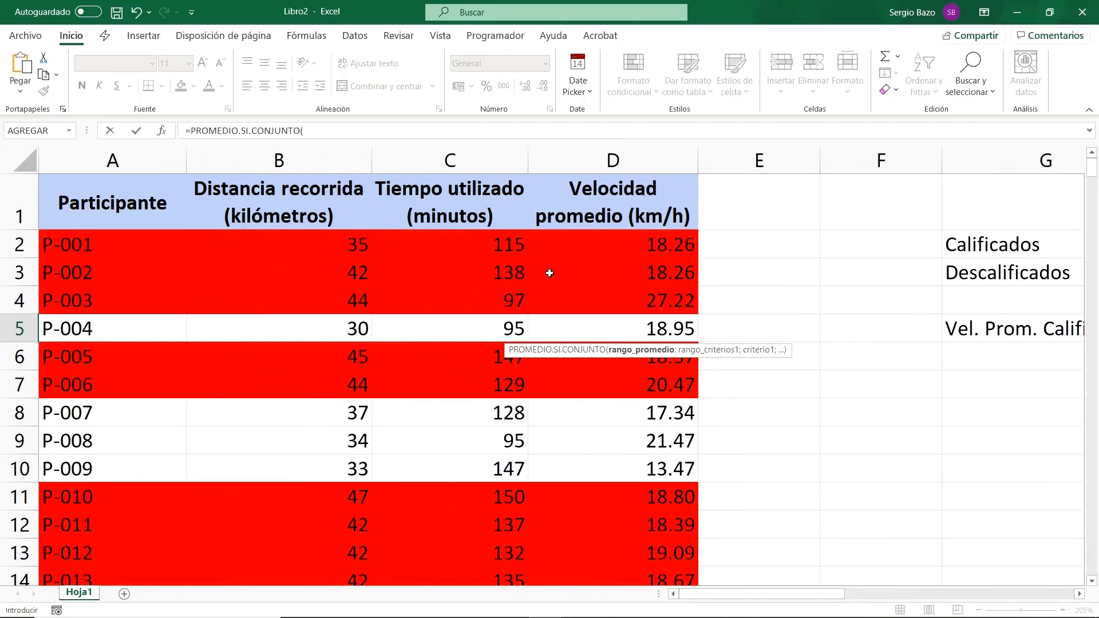
left_click(603, 244)
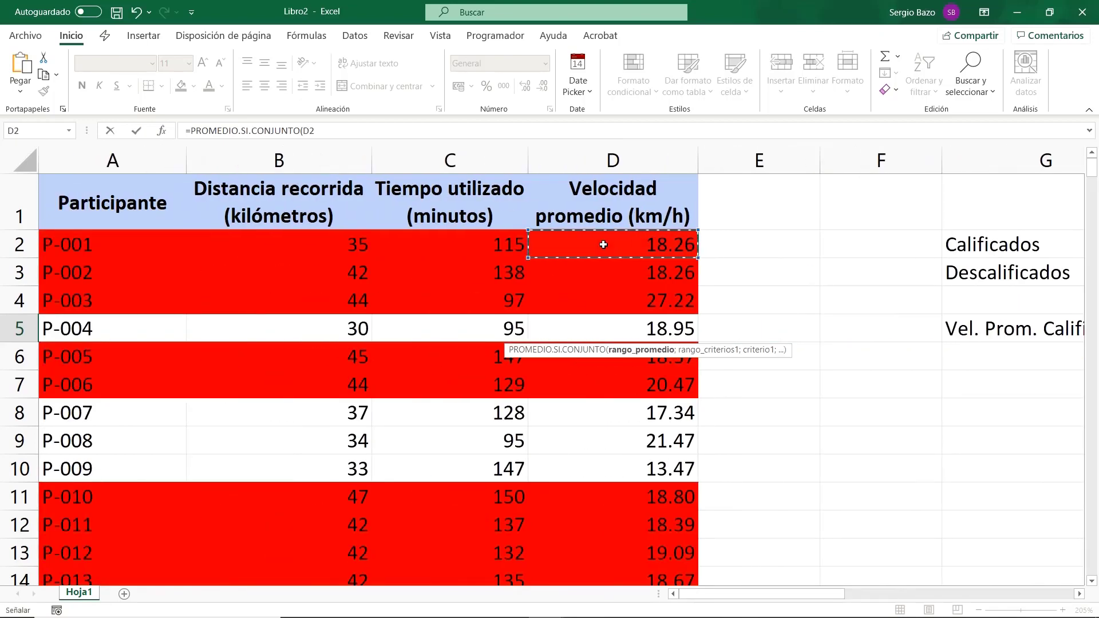
key("ctrl+shift+Down")
type(":D301;")
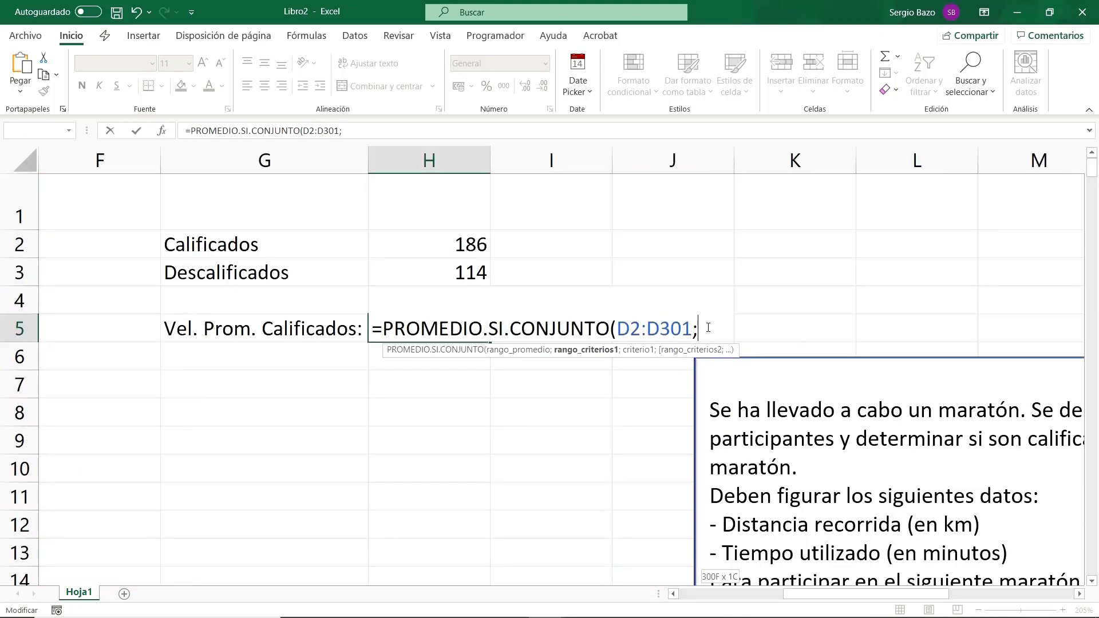
type("B2:B301;\">=35\";D2:D301;\">=18.26\"")
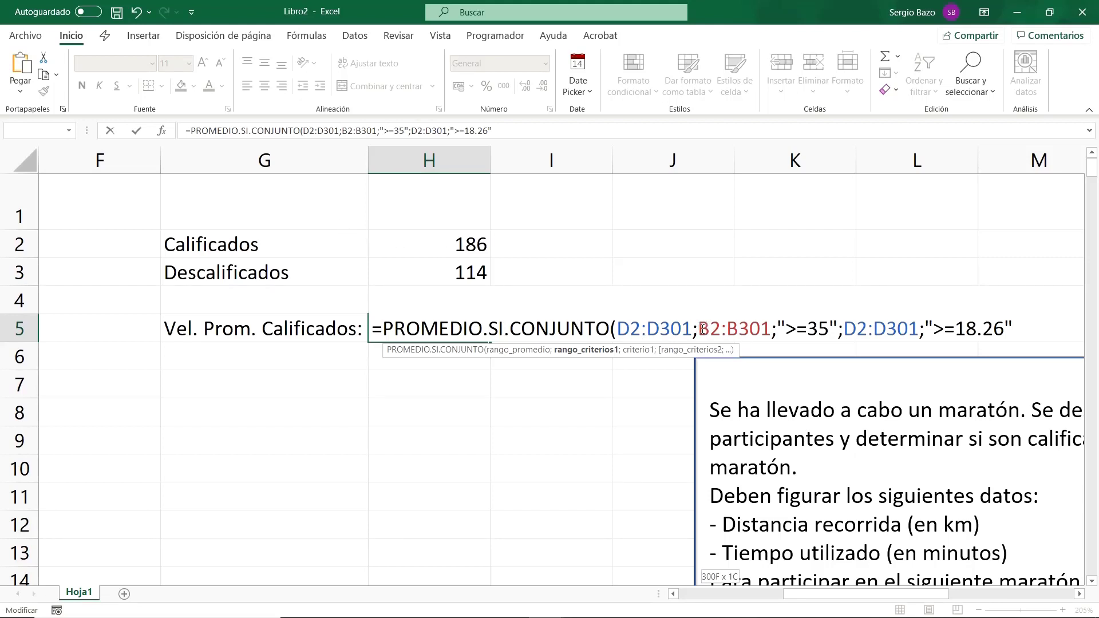
left_click_drag(698, 328, 831, 331)
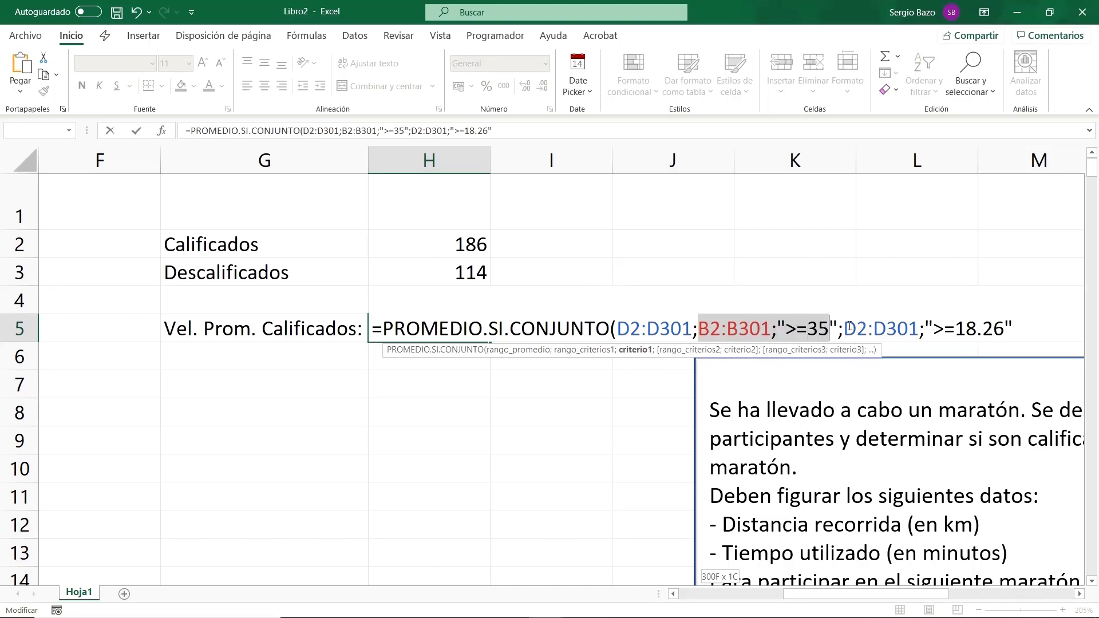
left_click_drag(845, 328, 956, 329)
left_click(1014, 329)
type(")")
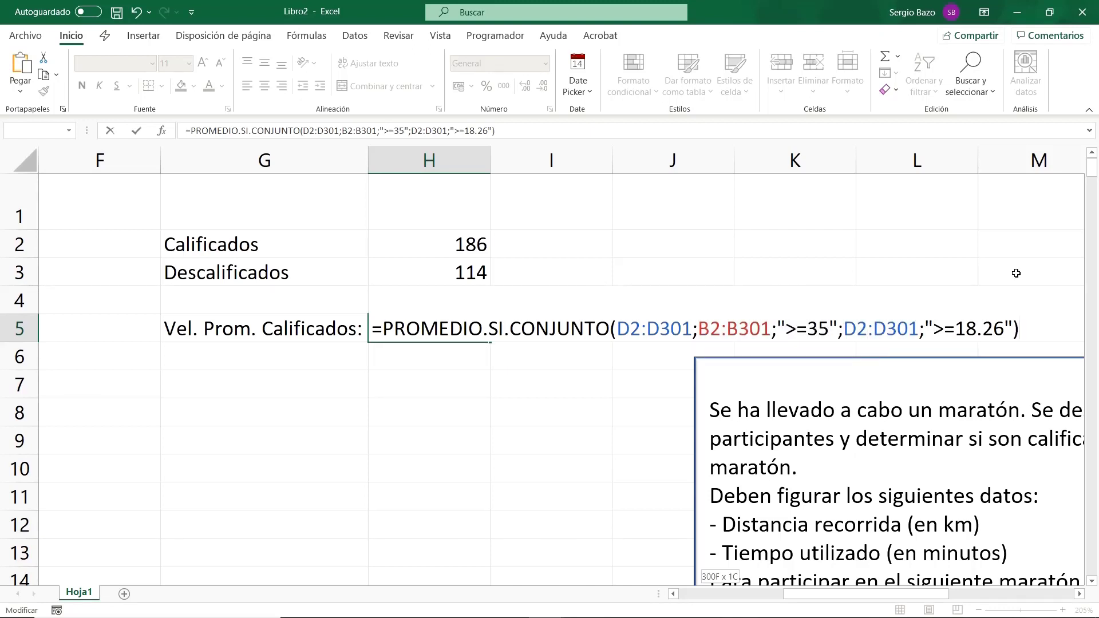
key("Return")
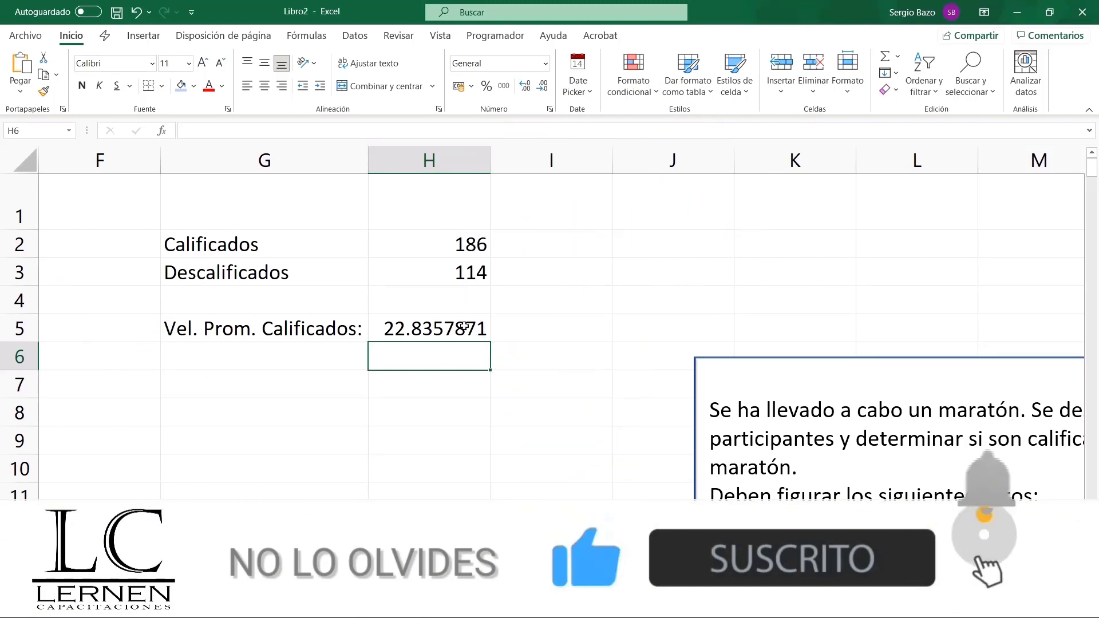
- Reduce H5's decimals so the average speed displays as 22.84
key("Up")
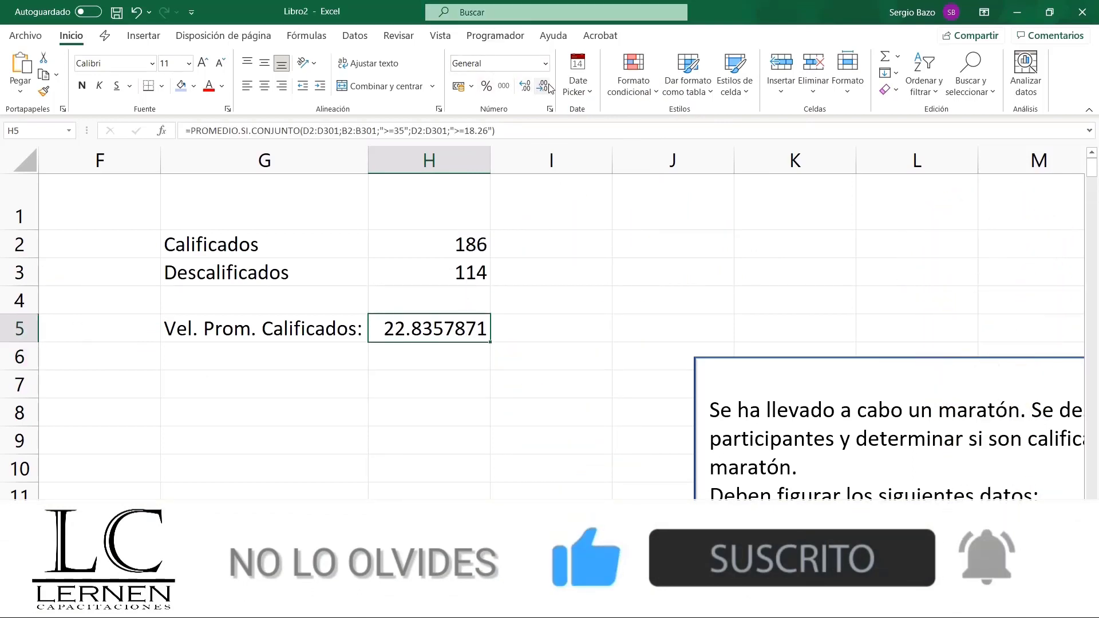
left_click(542, 85)
left_click(542, 86)
left_click(542, 86)
left_click(542, 85)
left_click(542, 86)
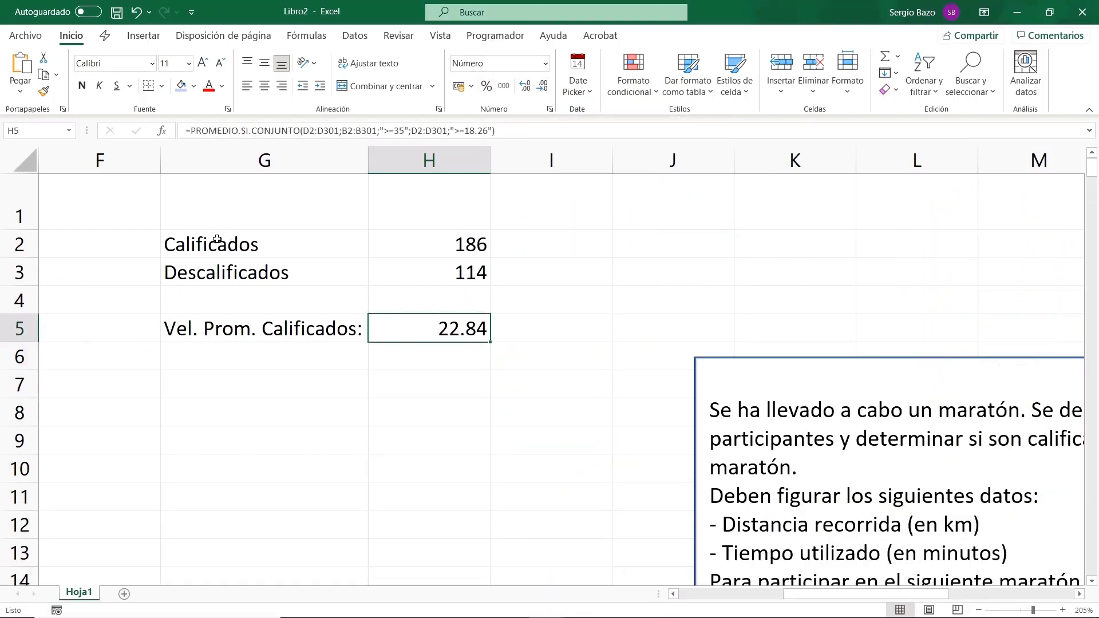
- Apply All Borders to the summary block G2:H5
left_click_drag(228, 244, 441, 335)
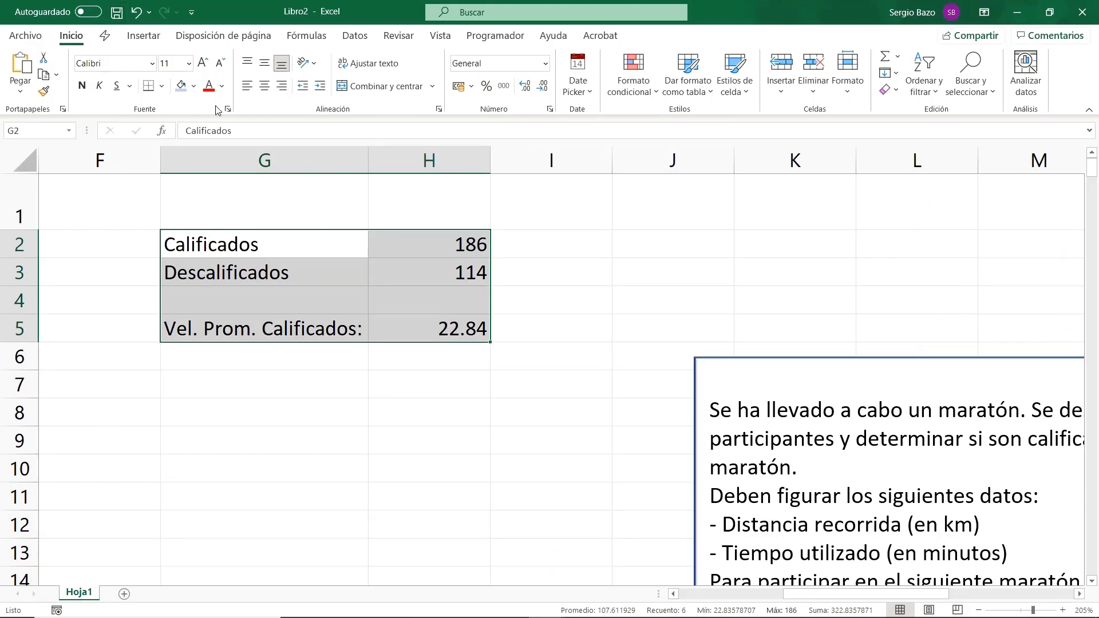
left_click(162, 86)
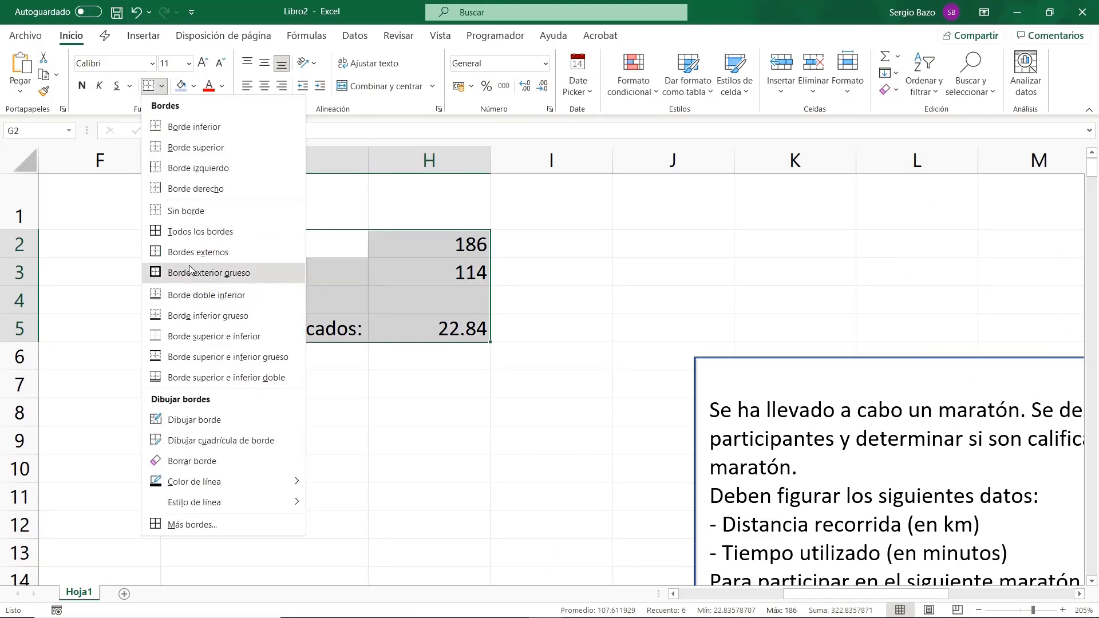
left_click(200, 231)
left_click(429, 440)
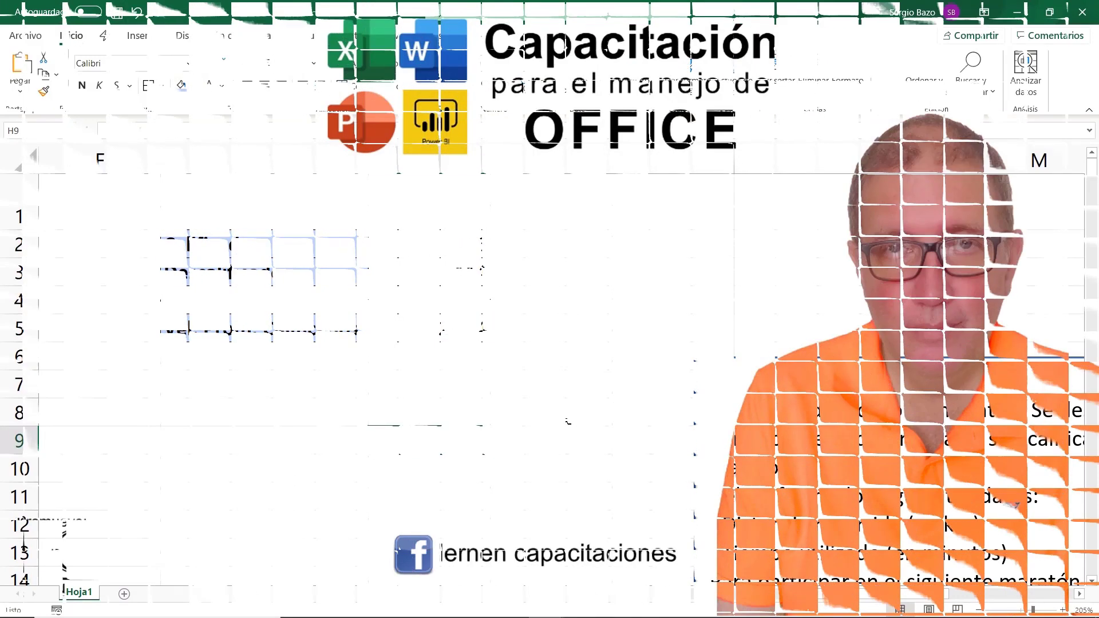